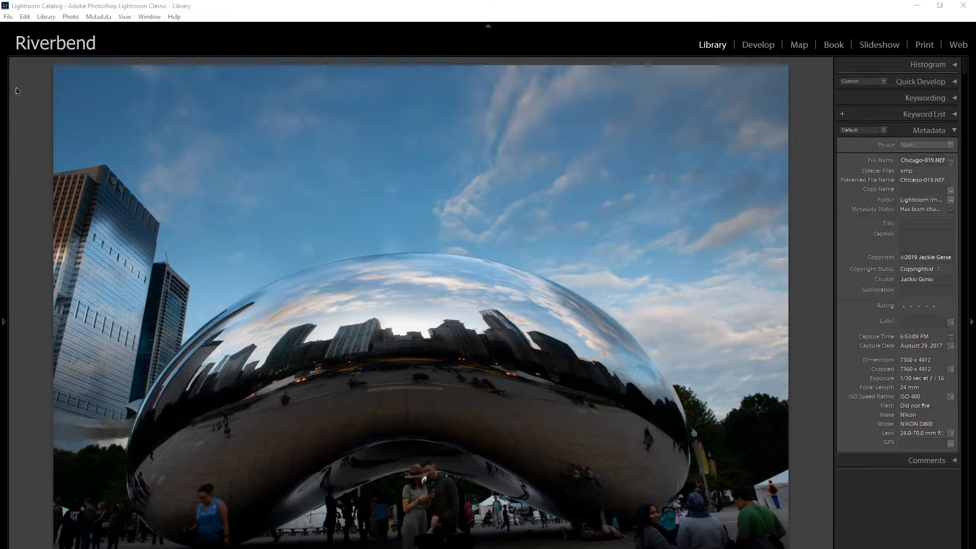
Open the photo and video import window and set the metadata applied during import to None
{"action": "left_click", "coordinate": [9, 17]}
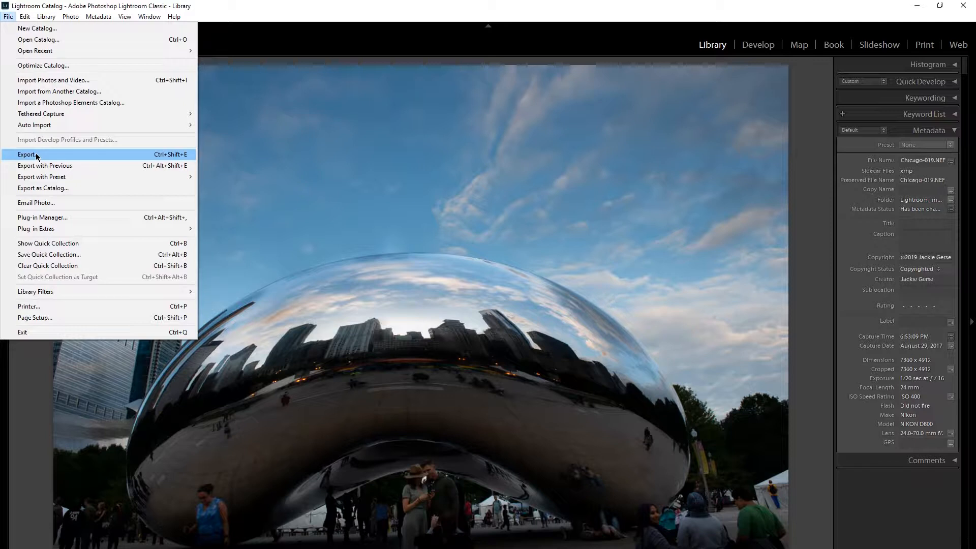
{"action": "left_click", "coordinate": [35, 81]}
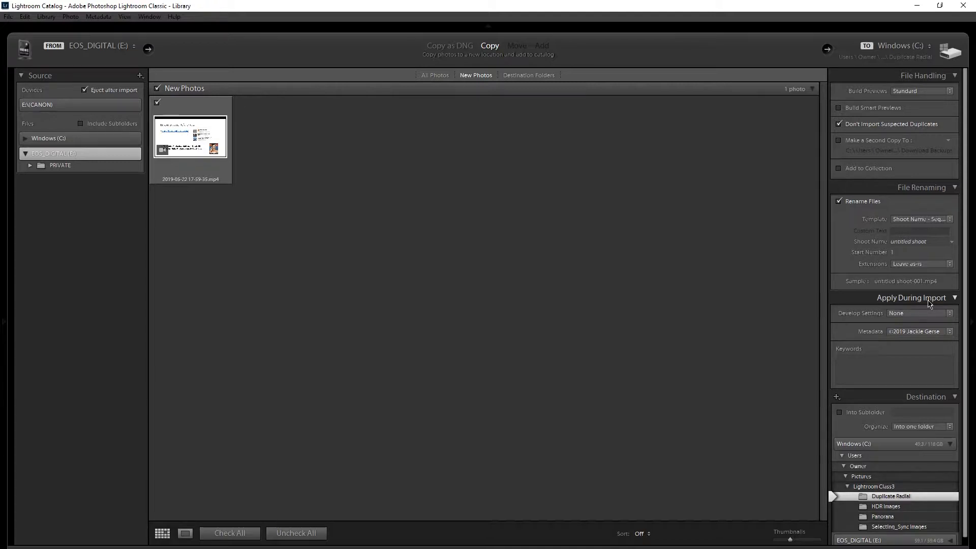
{"action": "left_click", "coordinate": [923, 332]}
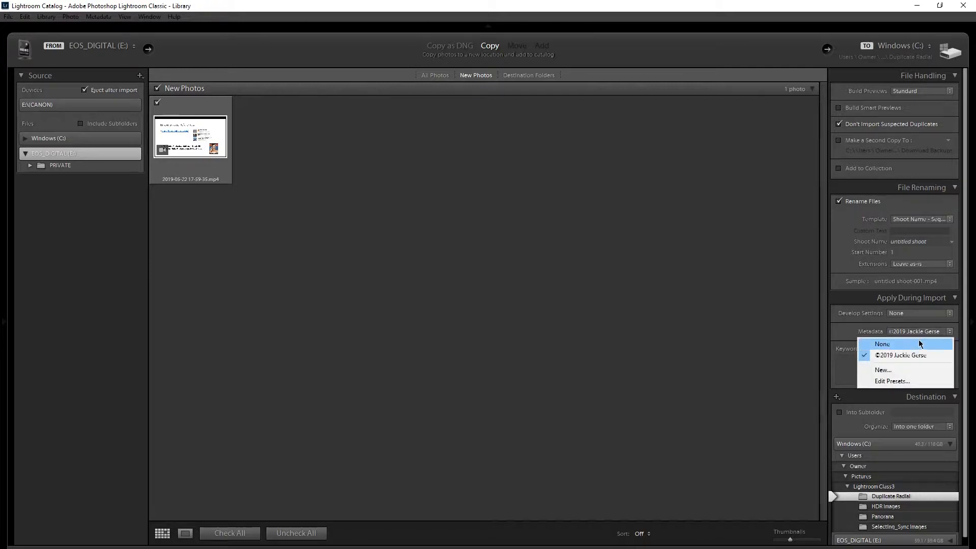
{"action": "left_click", "coordinate": [920, 344]}
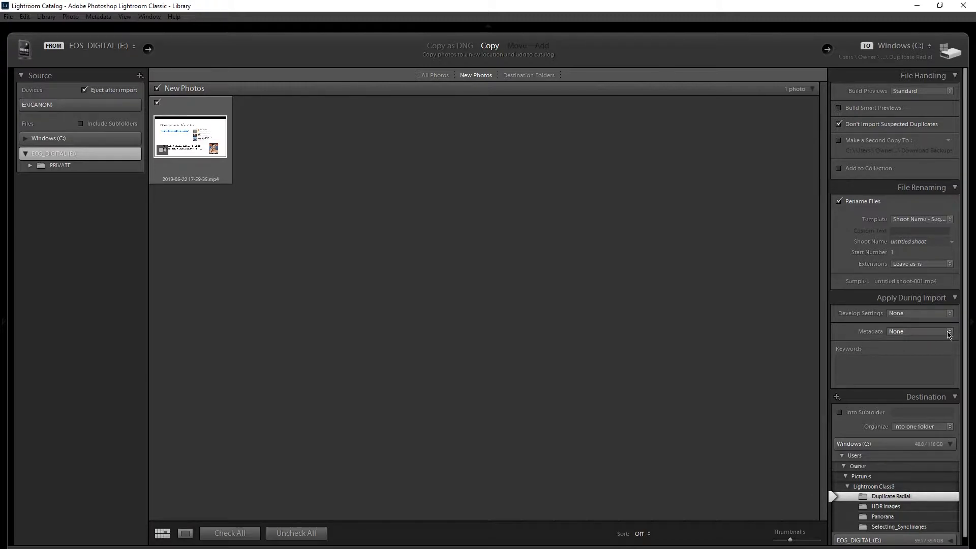
Start a new metadata preset from the import settings, and enlarge and reposition its dialog to show more fields
{"action": "left_click", "coordinate": [948, 333]}
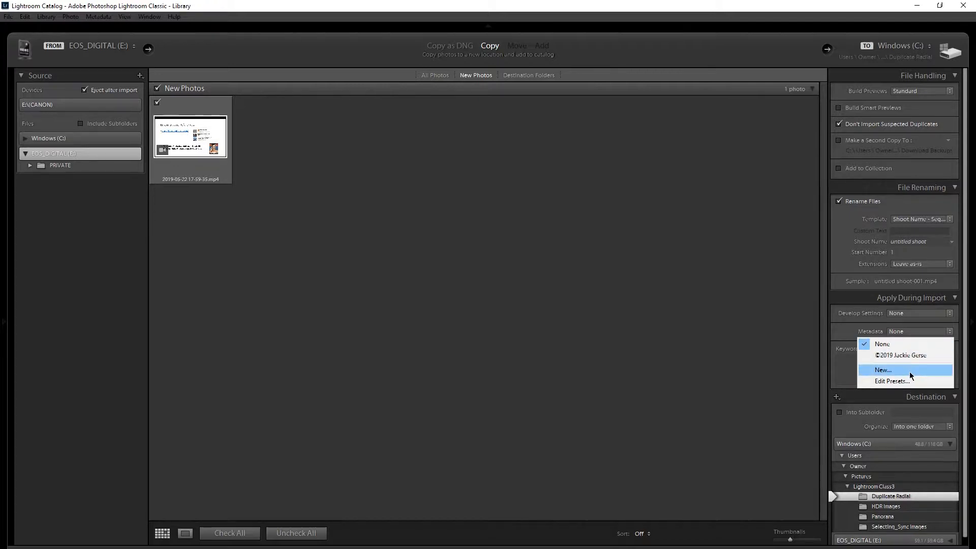
{"action": "left_click", "coordinate": [883, 371]}
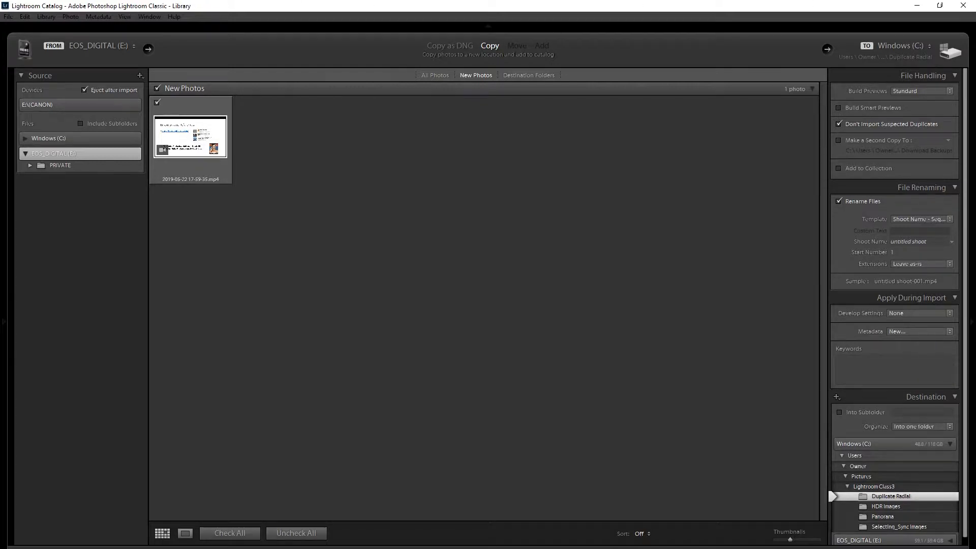
{"action": "left_click_drag", "start_coordinate": [179, 37], "coordinate": [414, 104]}
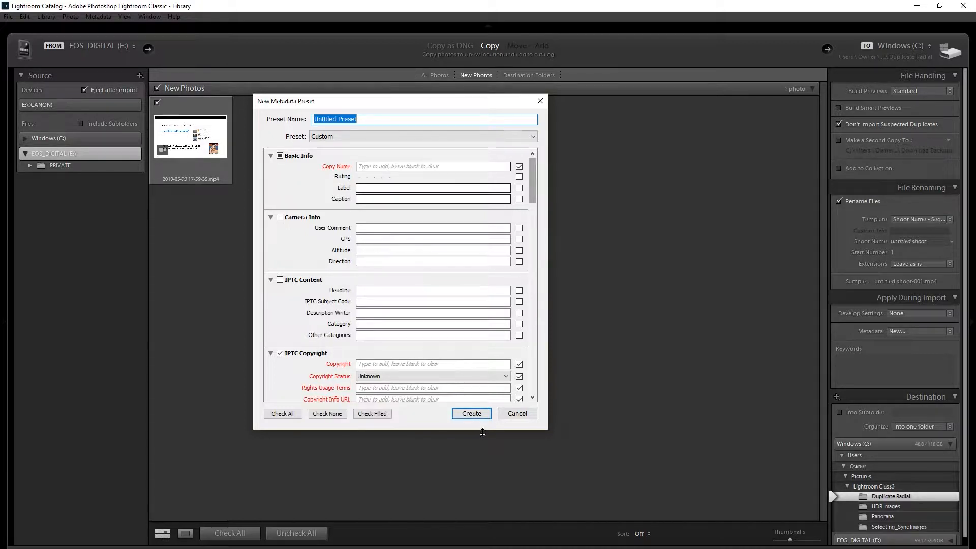
{"action": "left_click_drag", "start_coordinate": [483, 433], "coordinate": [483, 547]}
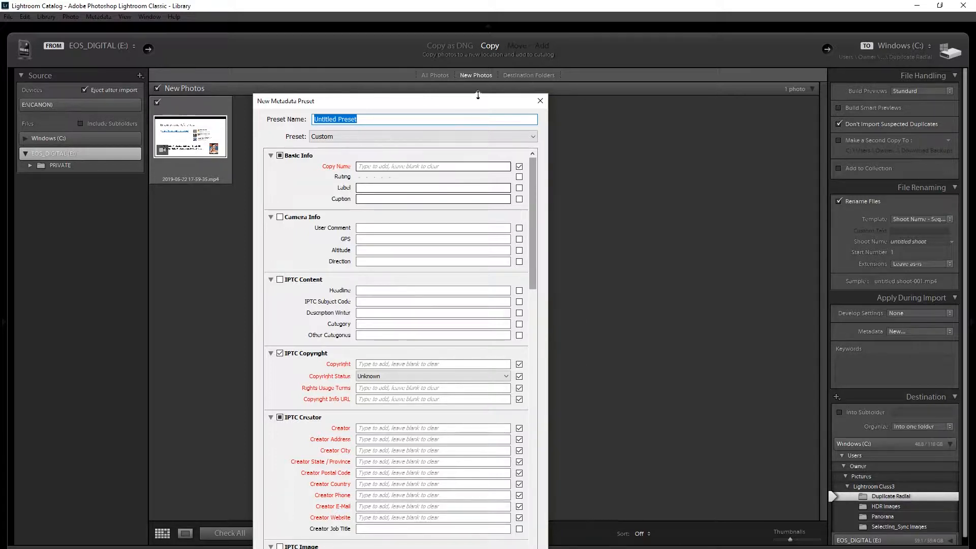
{"action": "left_click_drag", "start_coordinate": [473, 99], "coordinate": [538, 25]}
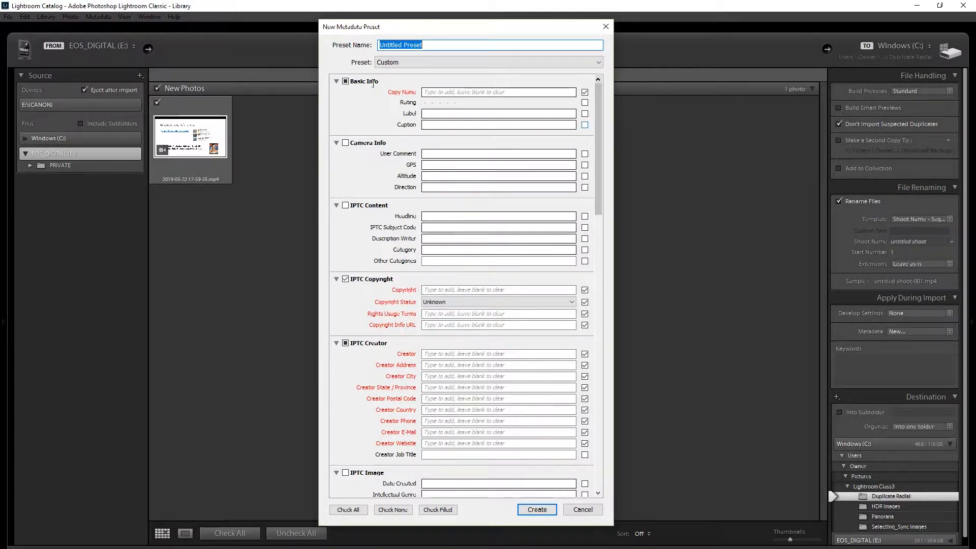
Include the whole Basic Info group in the preset, leaving out Rating, Label and Caption
{"action": "left_click", "coordinate": [346, 81]}
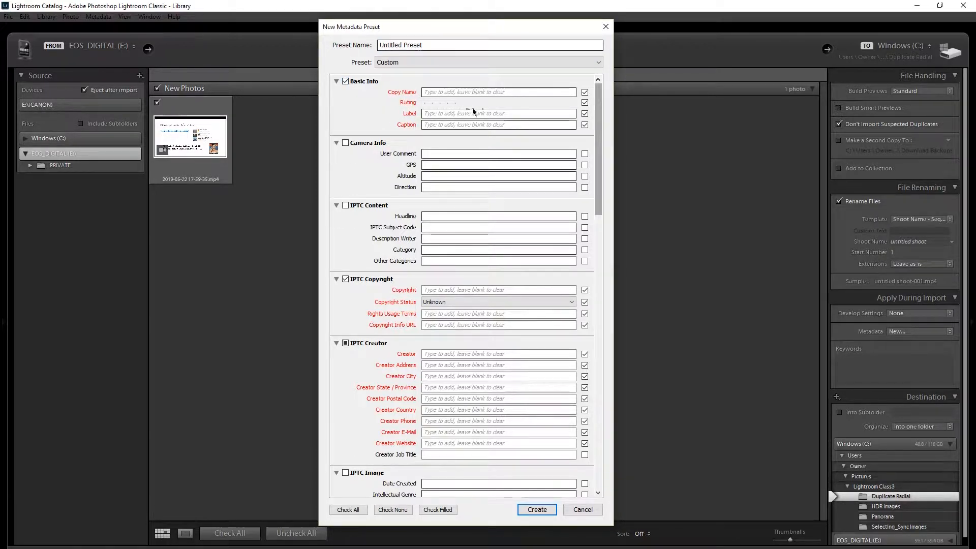
{"action": "left_click", "coordinate": [585, 102]}
{"action": "left_click", "coordinate": [584, 114]}
{"action": "left_click", "coordinate": [585, 124]}
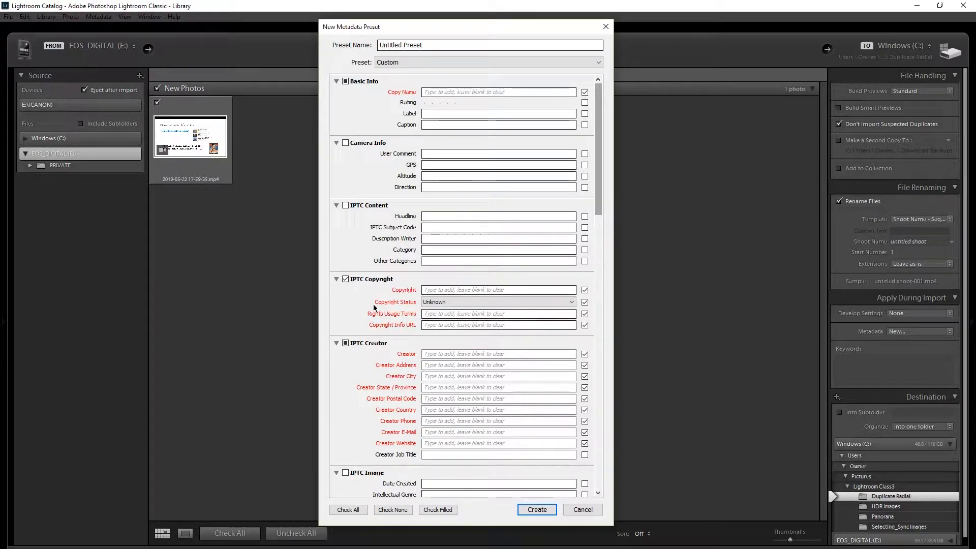
Include all IPTC Creator fields except Creator Job Title, and look through the remaining groups down to Keywords
{"action": "left_click", "coordinate": [346, 344]}
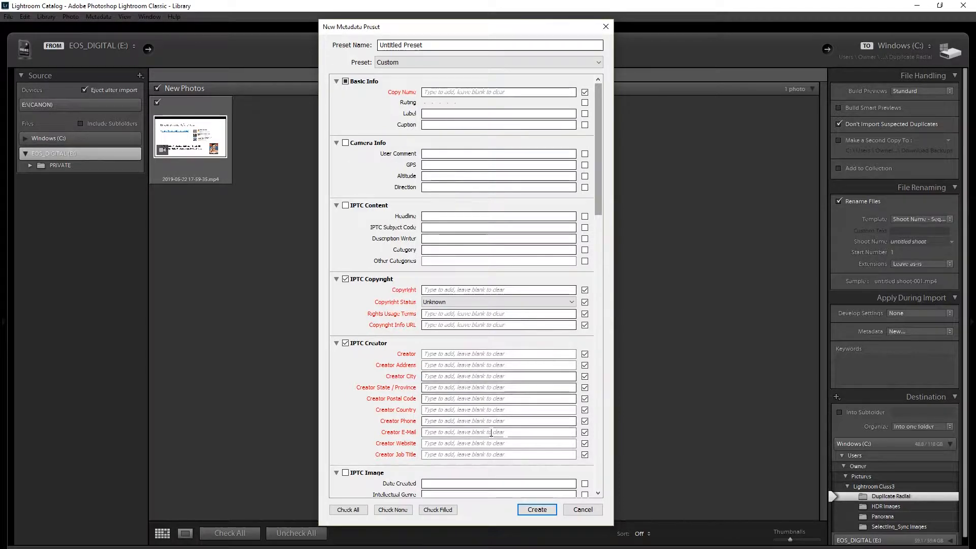
{"action": "left_click", "coordinate": [585, 454]}
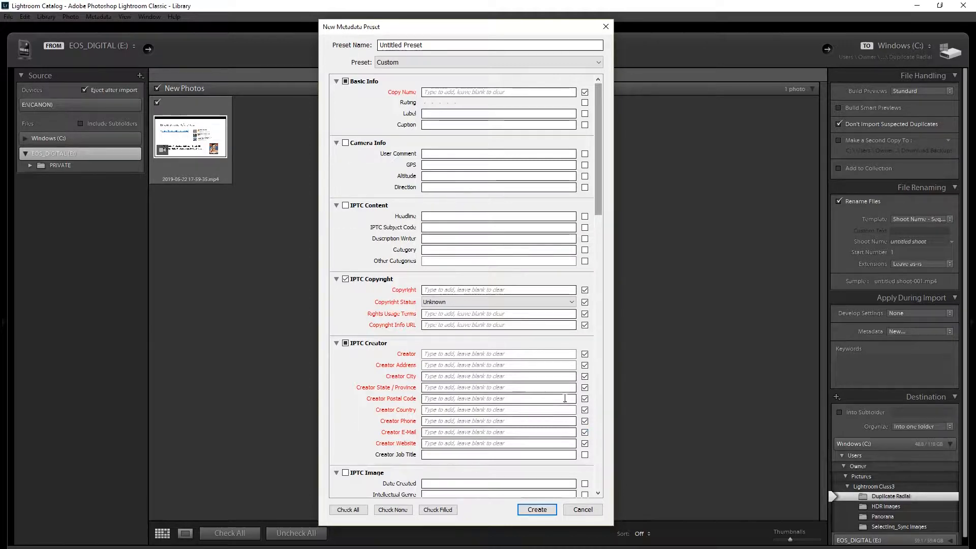
{"action": "scroll", "coordinate": [567, 392], "scroll_direction": "down", "scroll_amount": 10}
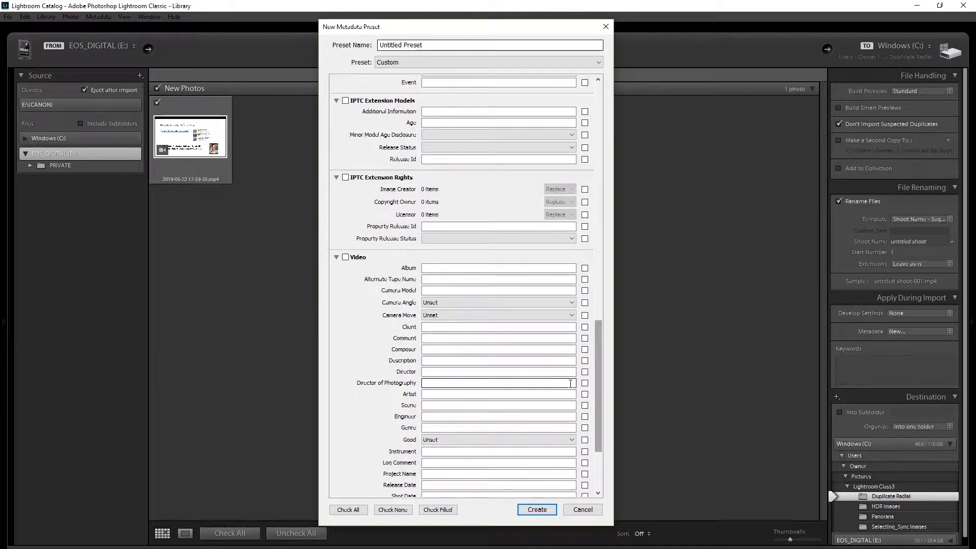
{"action": "scroll", "coordinate": [571, 384], "scroll_direction": "down", "scroll_amount": 3}
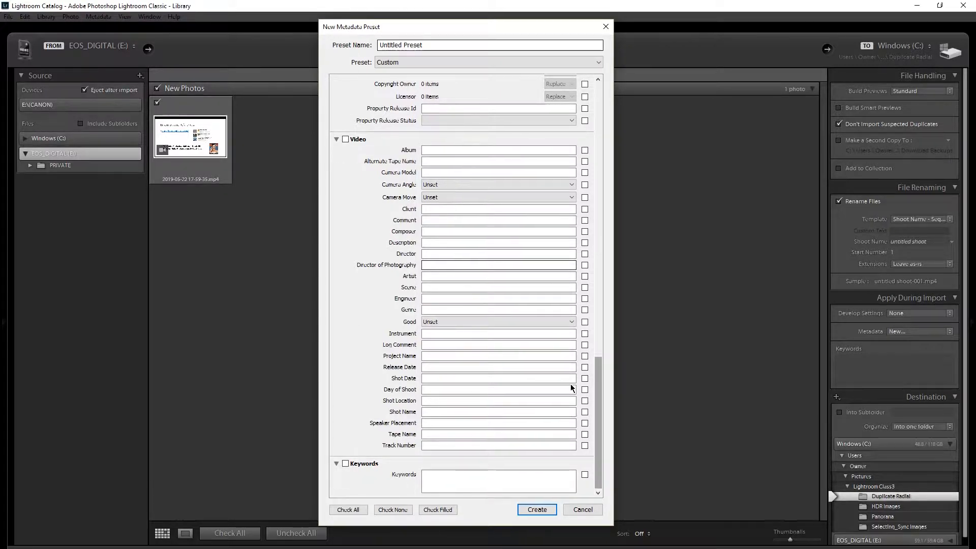
{"action": "scroll", "coordinate": [575, 383], "scroll_direction": "up", "scroll_amount": 15}
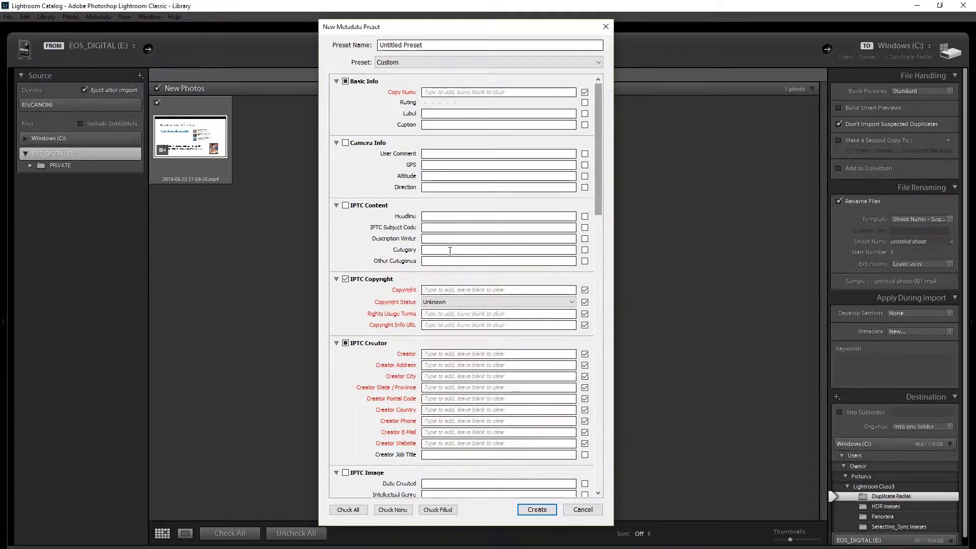
Name the preset ©2019 followed by the photographer's first name, and enter the photographer's name as the Copy Name
{"action": "left_click", "coordinate": [424, 45]}
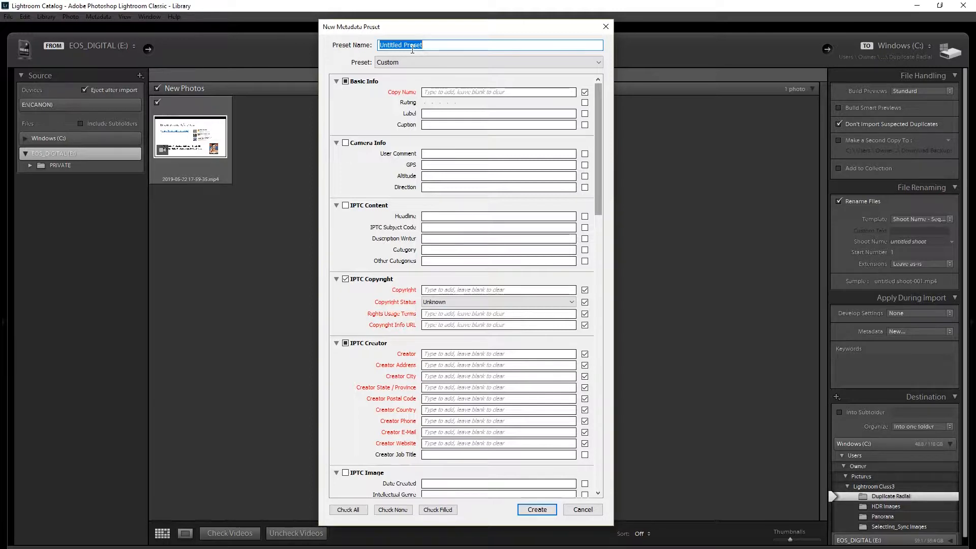
{"action": "type", "text": "C"}
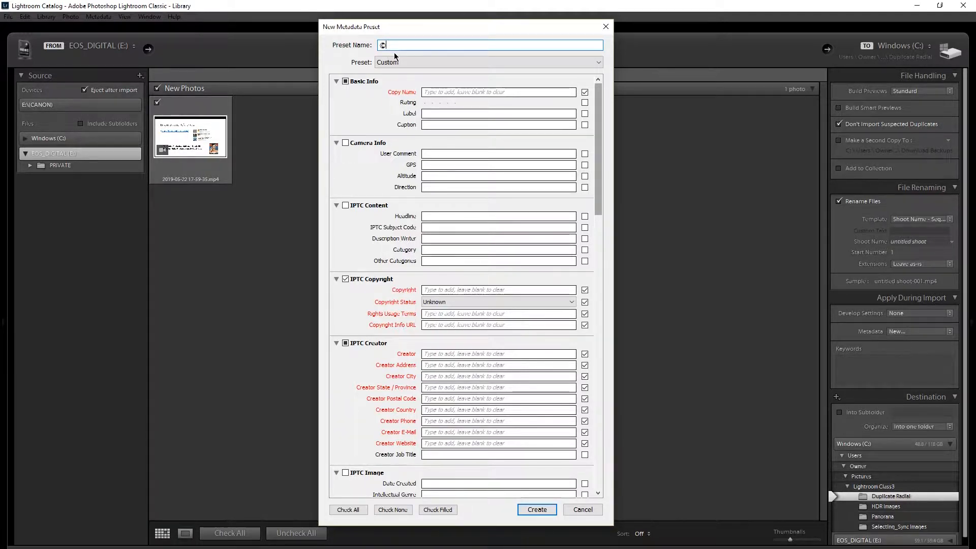
{"action": "type", "text": "201"}
{"action": "type", "text": "ackie"}
{"action": "left_click", "coordinate": [438, 93]}
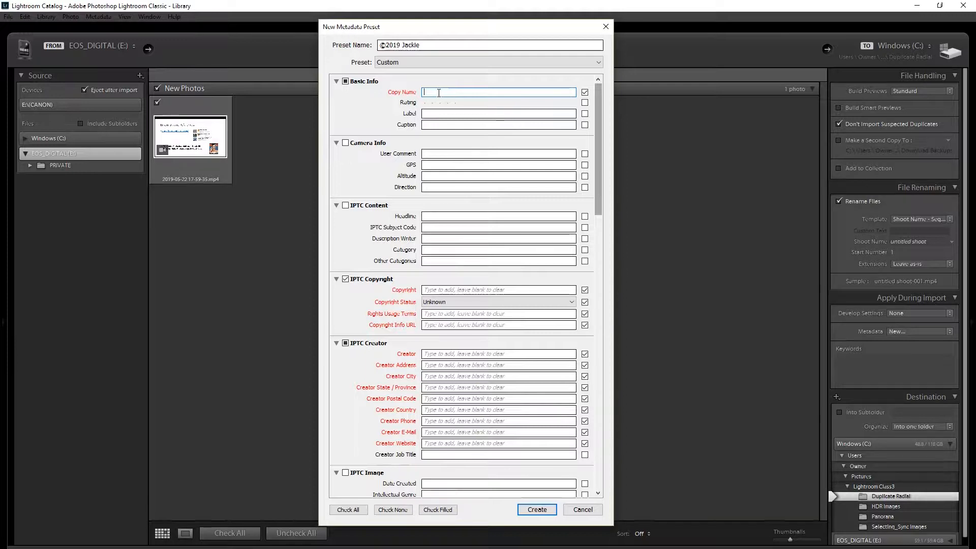
{"action": "type", "text": "Ju"}
{"action": "type", "text": "ck"}
Set the preset's Copyright Status to Copyrighted, and discard the new preset without creating it
{"action": "left_click", "coordinate": [430, 288]}
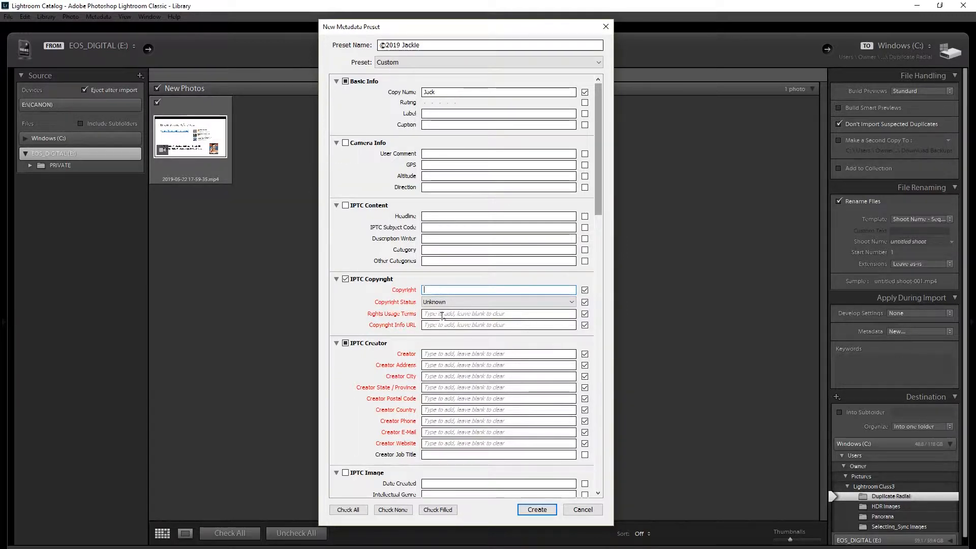
{"action": "left_click", "coordinate": [572, 302]}
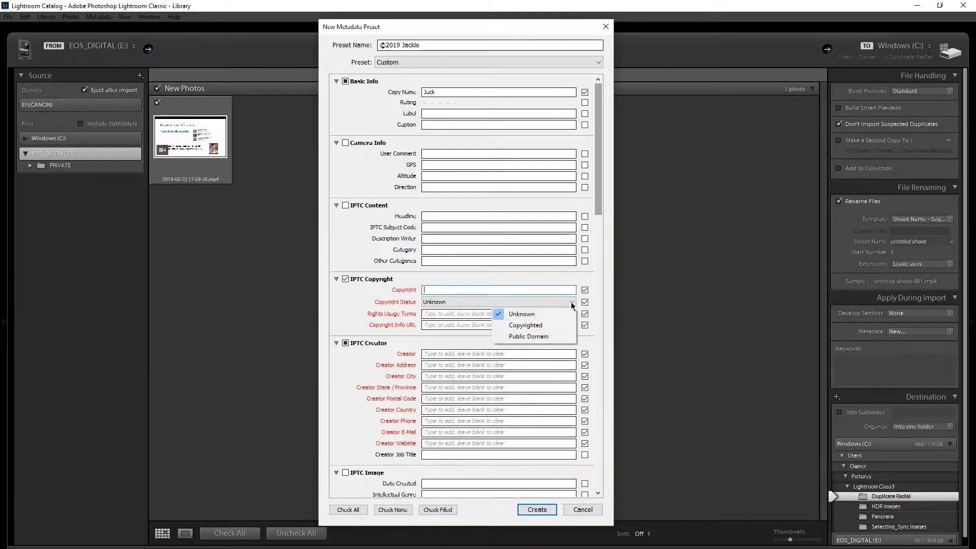
{"action": "left_click", "coordinate": [548, 325]}
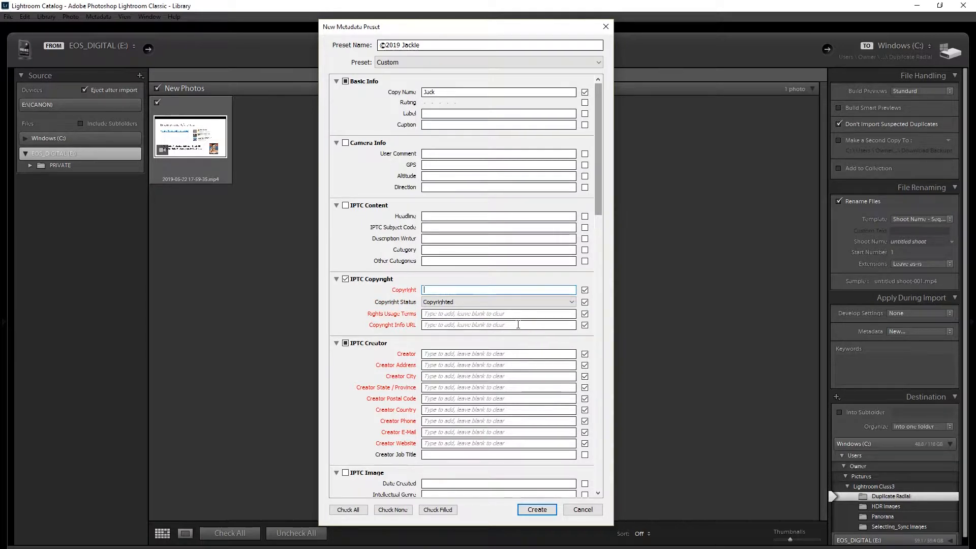
{"action": "left_click", "coordinate": [488, 314]}
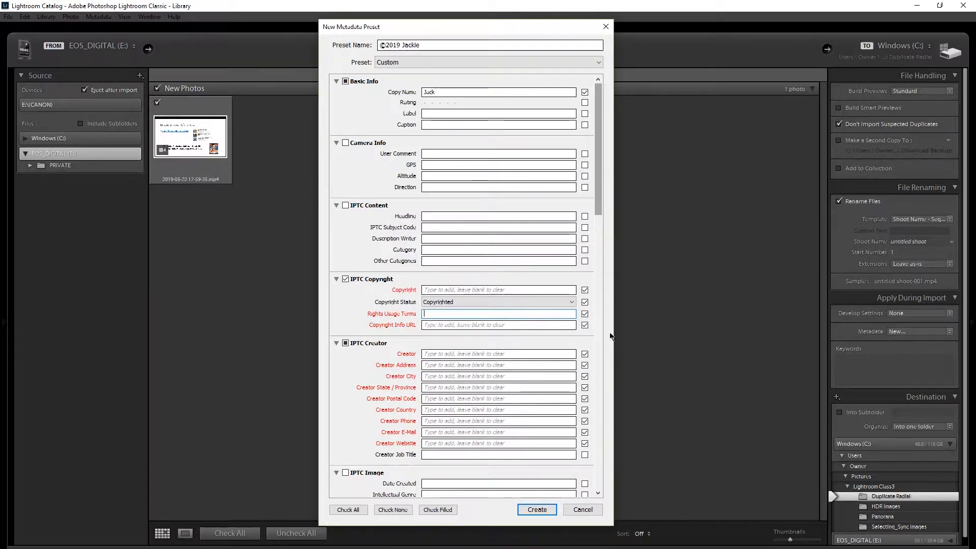
{"action": "left_click", "coordinate": [456, 353]}
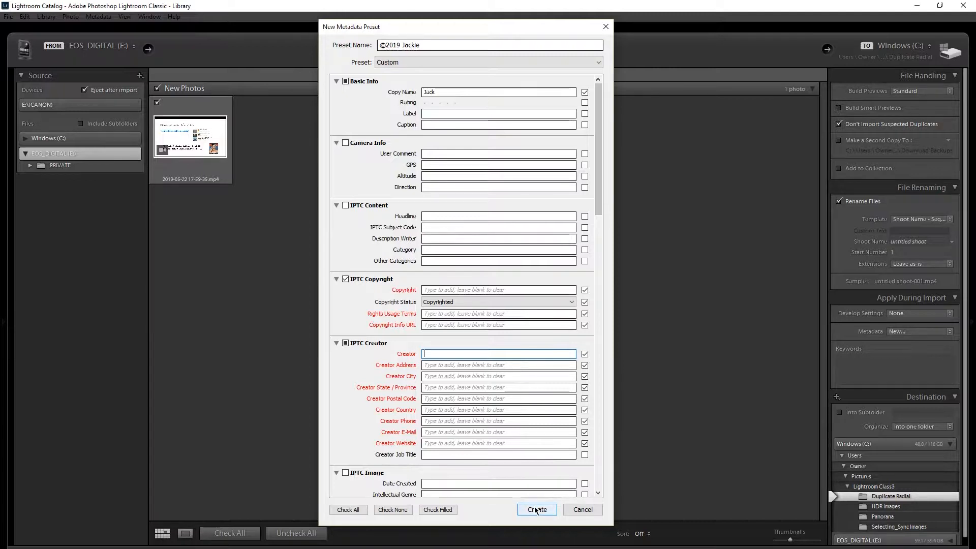
{"action": "left_click", "coordinate": [588, 509]}
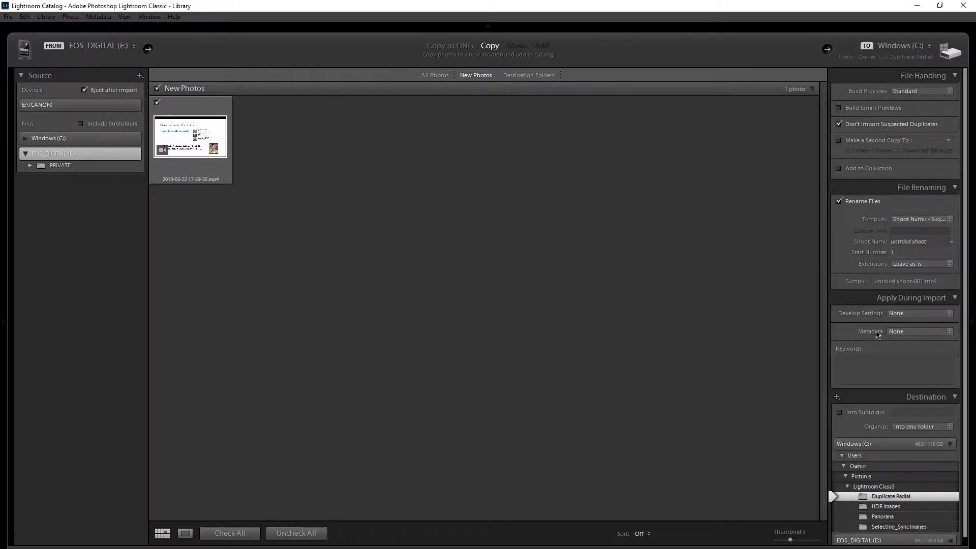
Set the import metadata to the existing ©2019 copyright preset and the develop settings to Basic Lens Correction from 1Lightroom Class Presets
{"action": "left_click", "coordinate": [949, 333]}
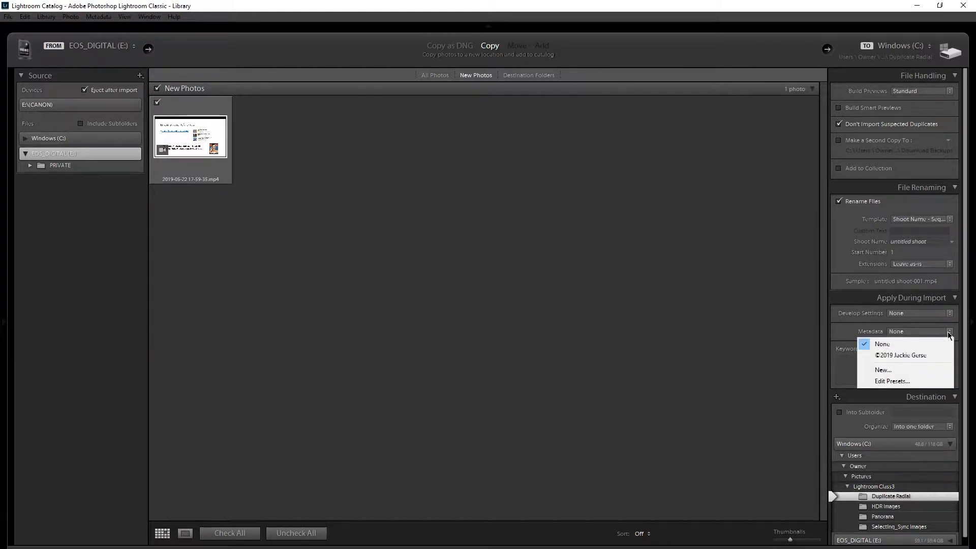
{"action": "left_click", "coordinate": [932, 355]}
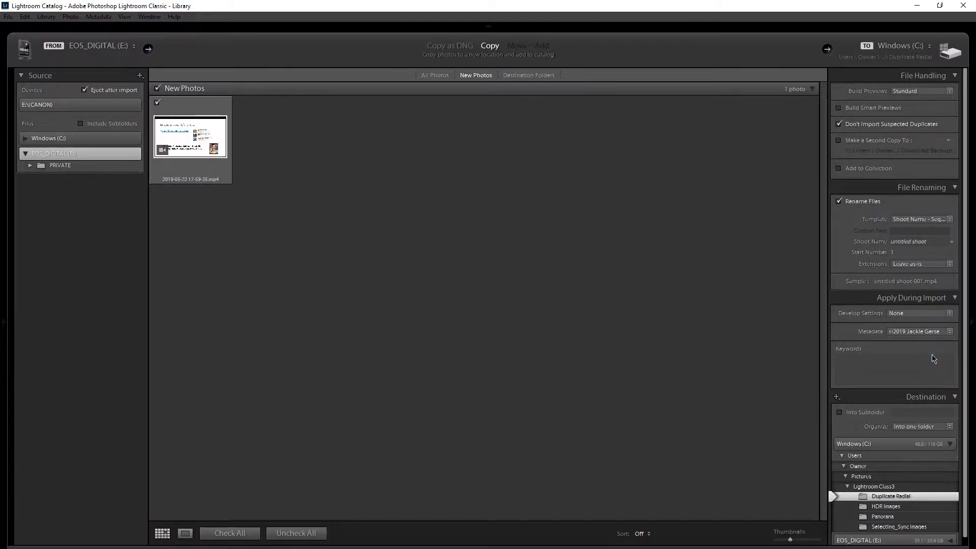
{"action": "left_click", "coordinate": [949, 313]}
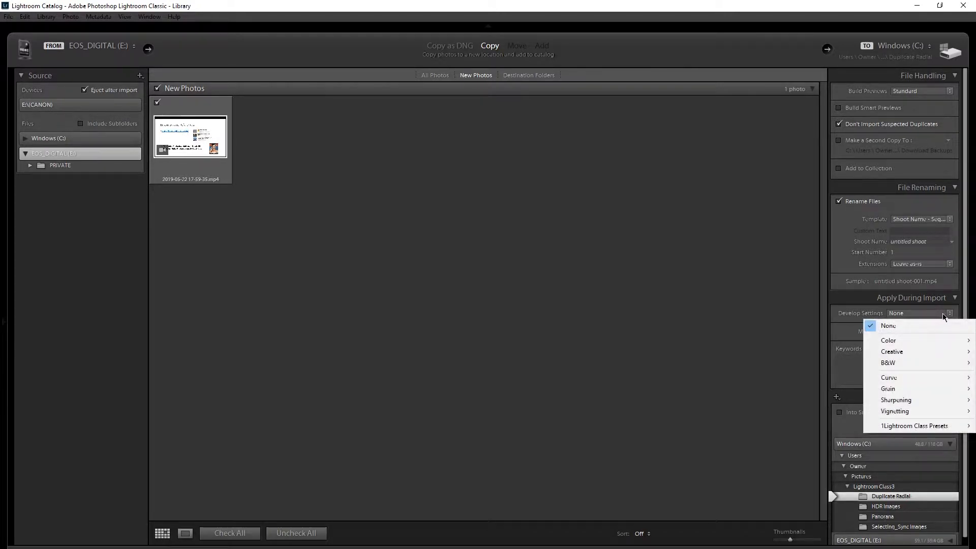
{"action": "left_click", "coordinate": [771, 346]}
{"action": "left_click", "coordinate": [904, 313]}
{"action": "mouse_move", "coordinate": [917, 343]}
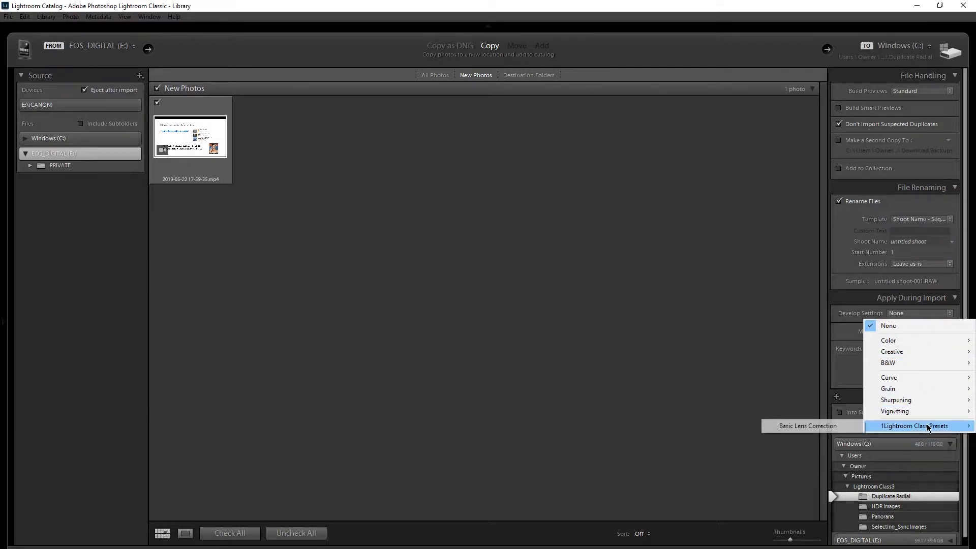
{"action": "mouse_move", "coordinate": [931, 427]}
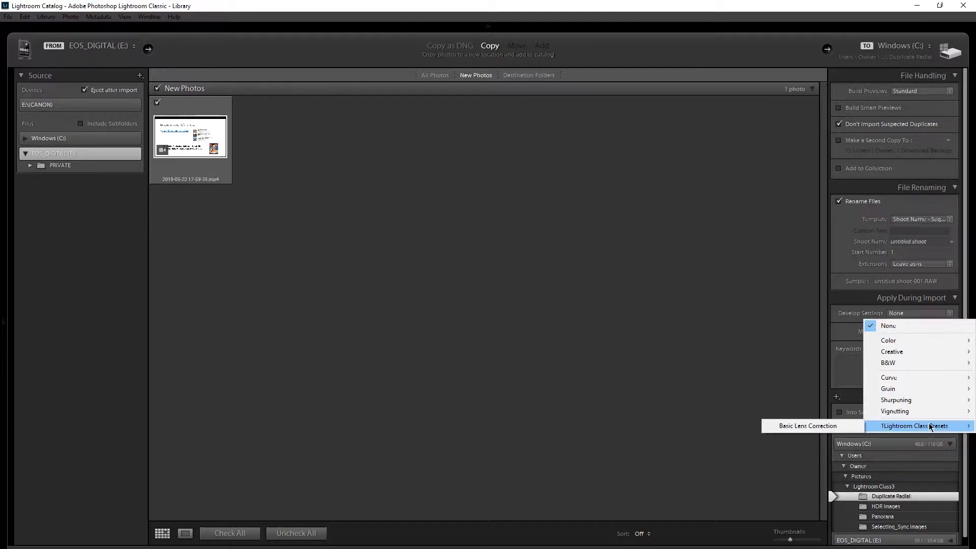
{"action": "left_click", "coordinate": [847, 427]}
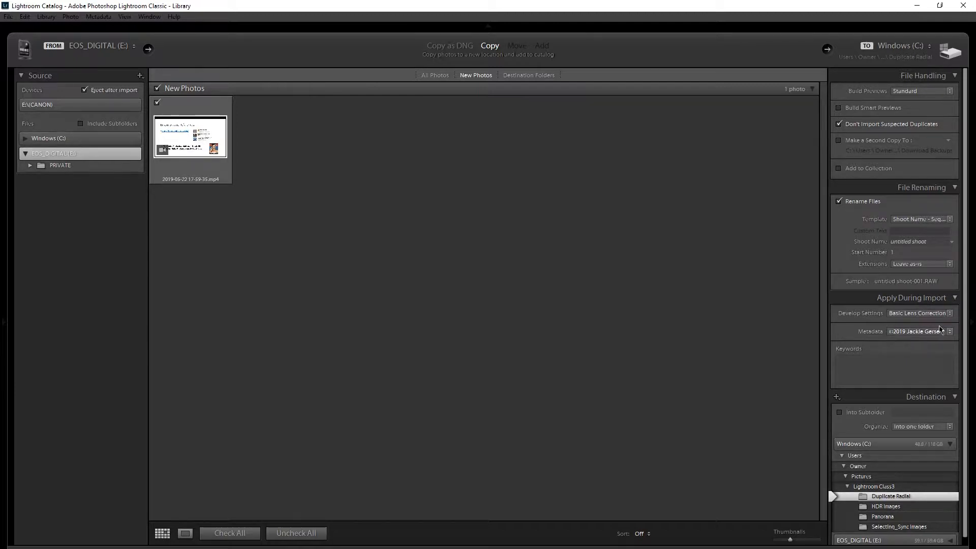
View the B&W develop presets without choosing one, and leave the import window to return to the Library
{"action": "left_click", "coordinate": [952, 314]}
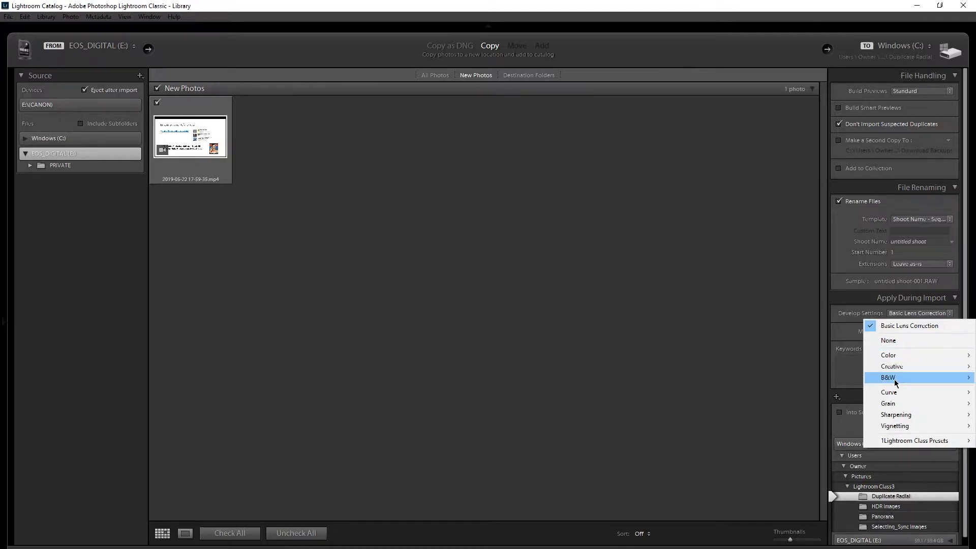
{"action": "mouse_move", "coordinate": [895, 379]}
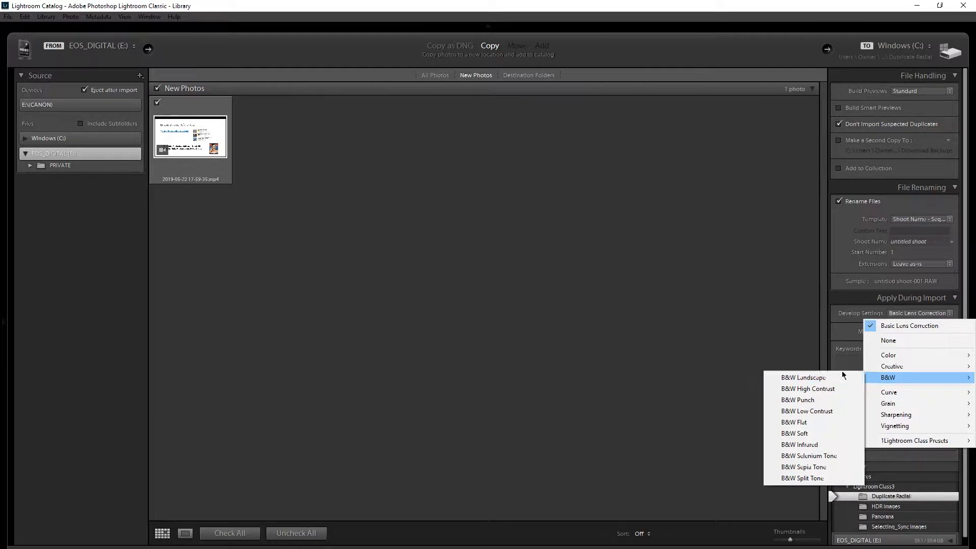
{"action": "left_click", "coordinate": [949, 331]}
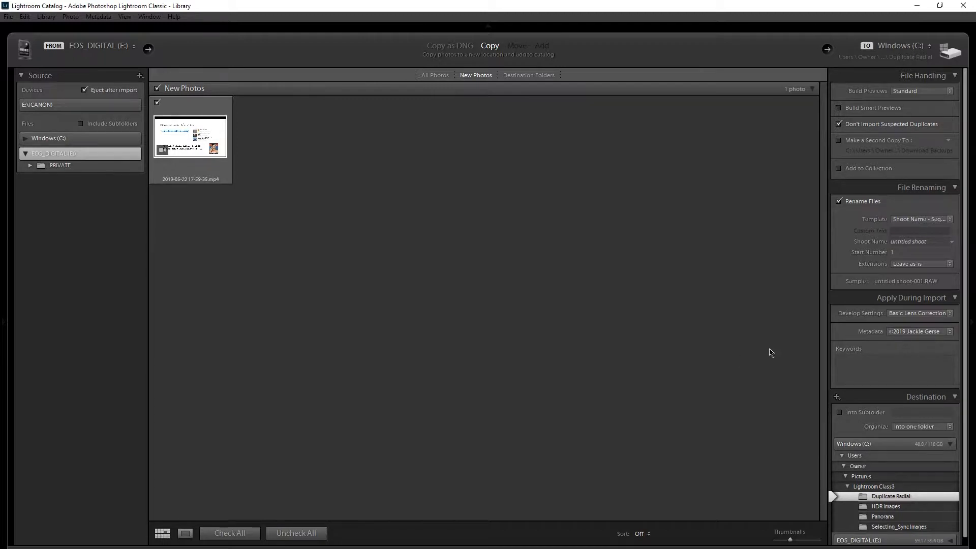
{"action": "left_click", "coordinate": [886, 360]}
{"action": "left_click", "coordinate": [910, 548]}
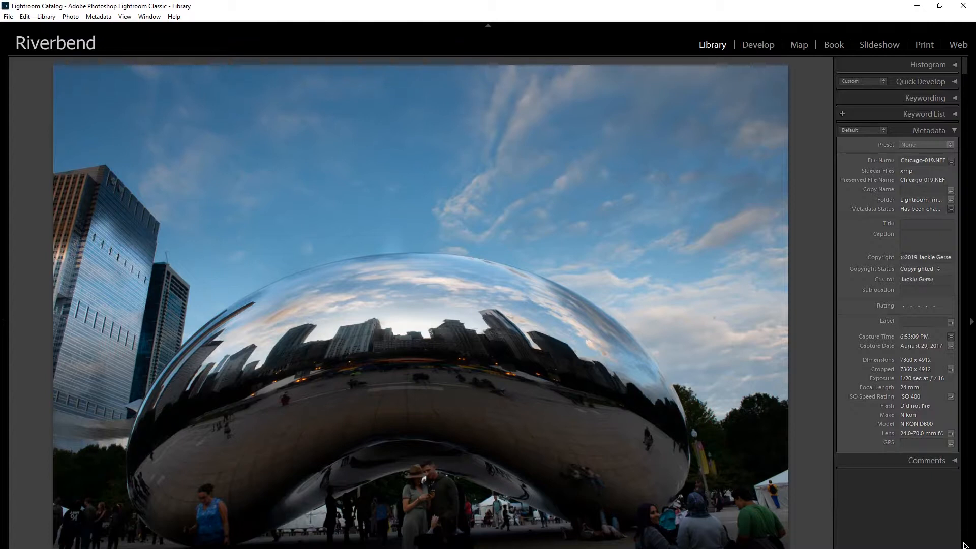
View the photos as a grid, return to the single-photo Loupe view, and advance from Chicago-019.NEF to Chicago-289.jpg
{"action": "key", "text": "g"}
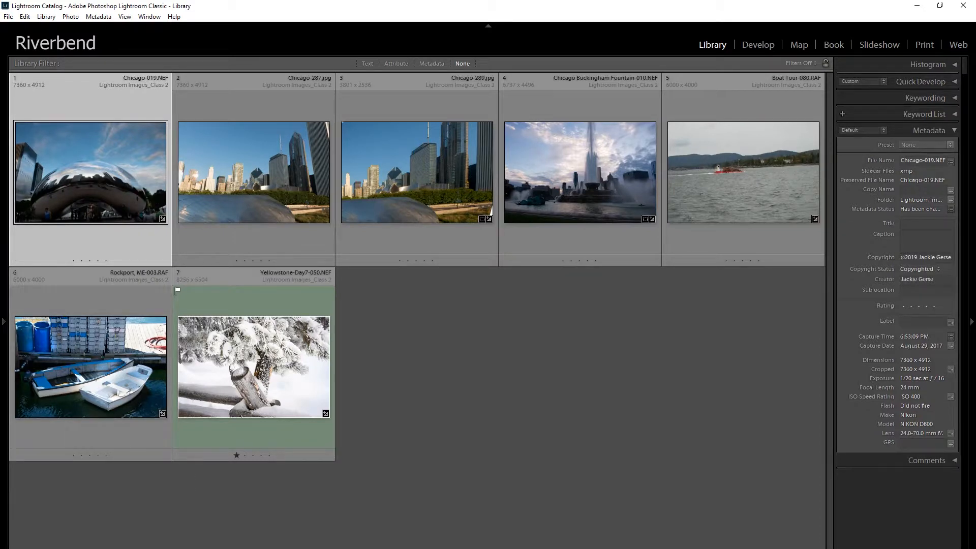
{"action": "mouse_move", "coordinate": [132, 548]}
{"action": "key", "text": "e"}
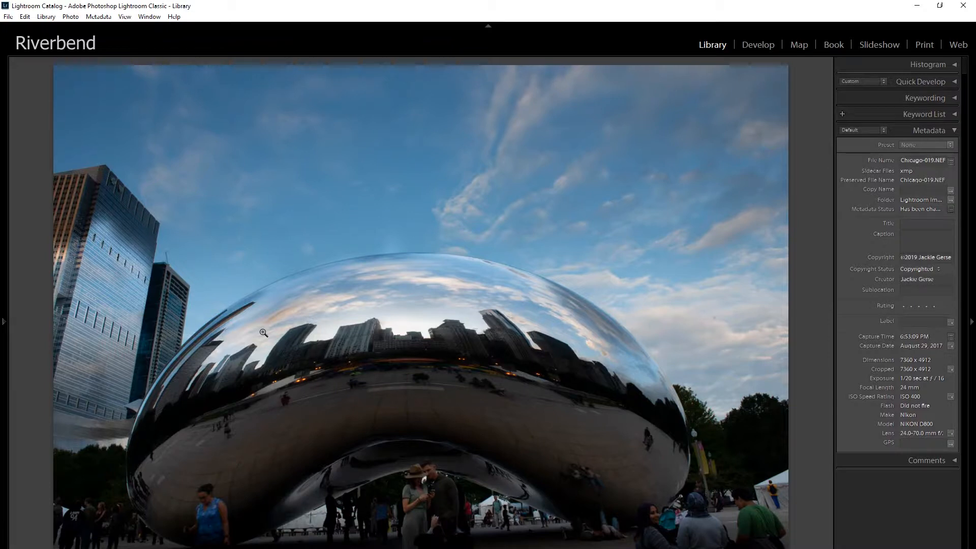
{"action": "key", "text": "Right"}
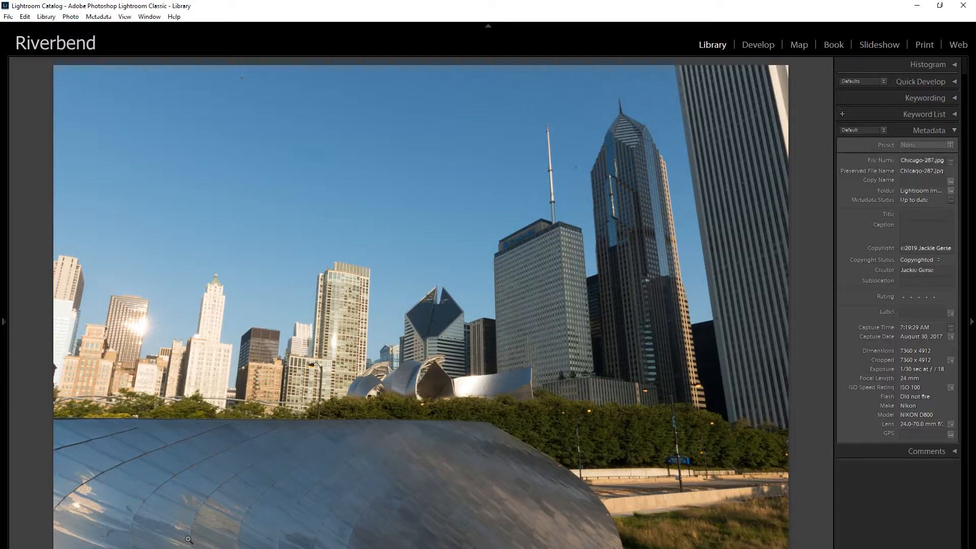
{"action": "key", "text": "Right"}
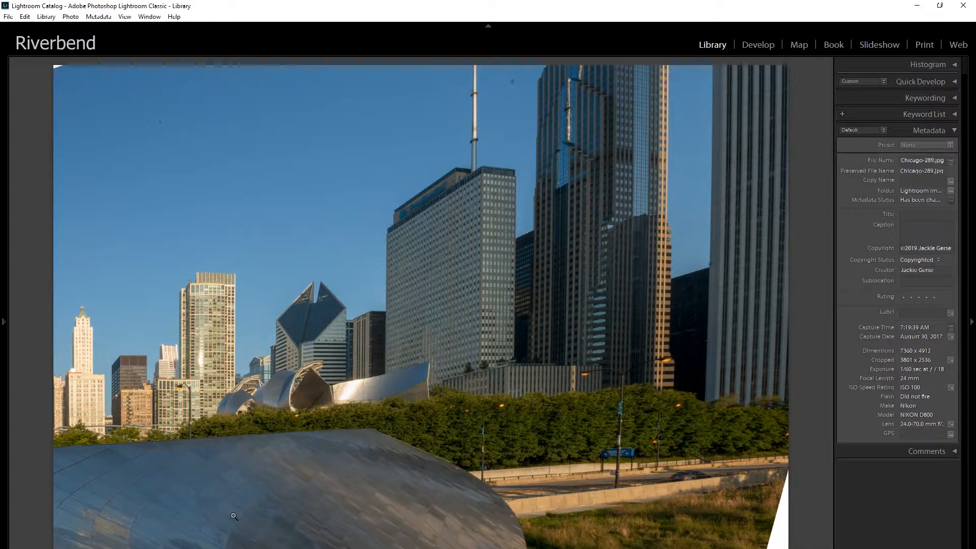
Try the reject and pick flags on Chicago-289.jpg, and leave the photo unflagged
{"action": "key", "text": "u"}
{"action": "key", "text": "x"}
{"action": "key", "text": "p"}
{"action": "key", "text": "u"}
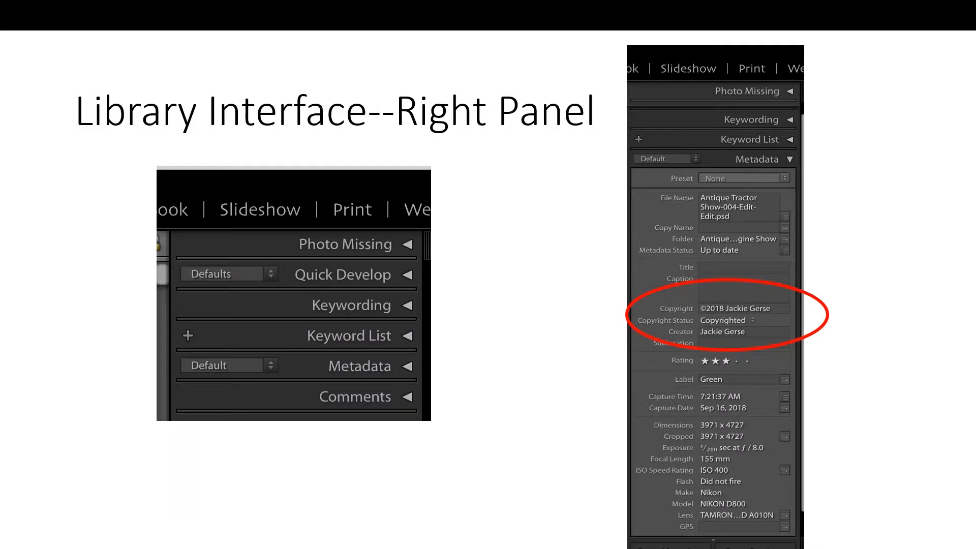
{"action": "key", "text": "Right"}
{"action": "key", "text": "Right"}
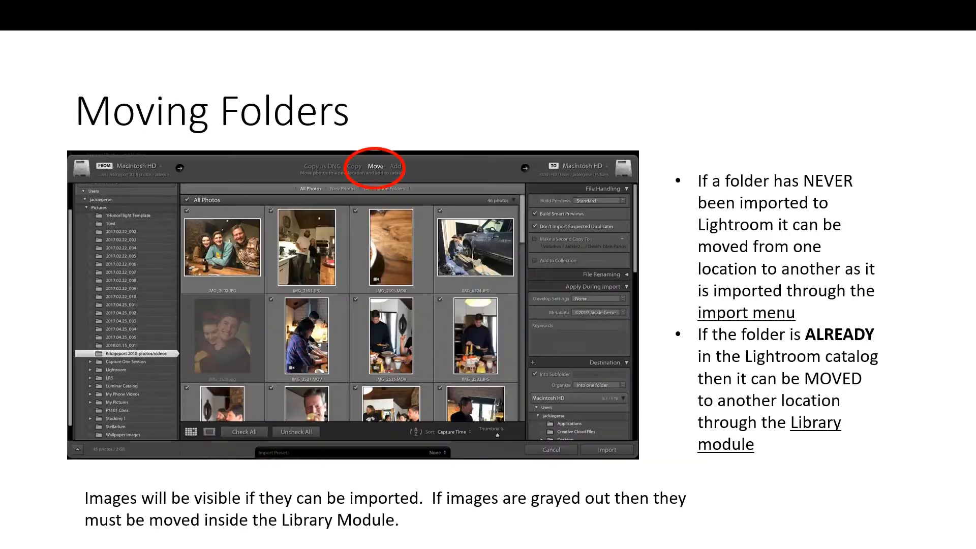
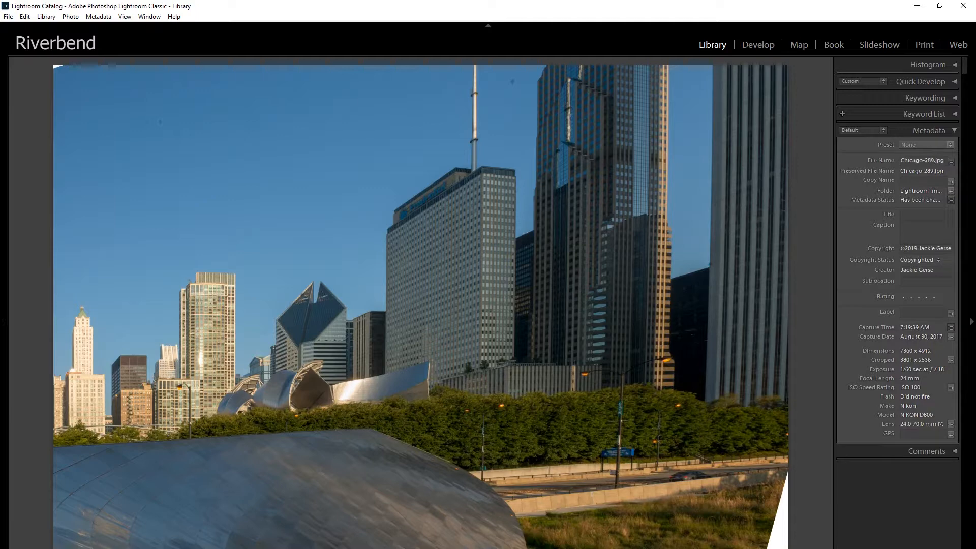
Return to the photo grid, open the Panorama folder, and show its parent folder in the folder list
{"action": "key", "text": "g"}
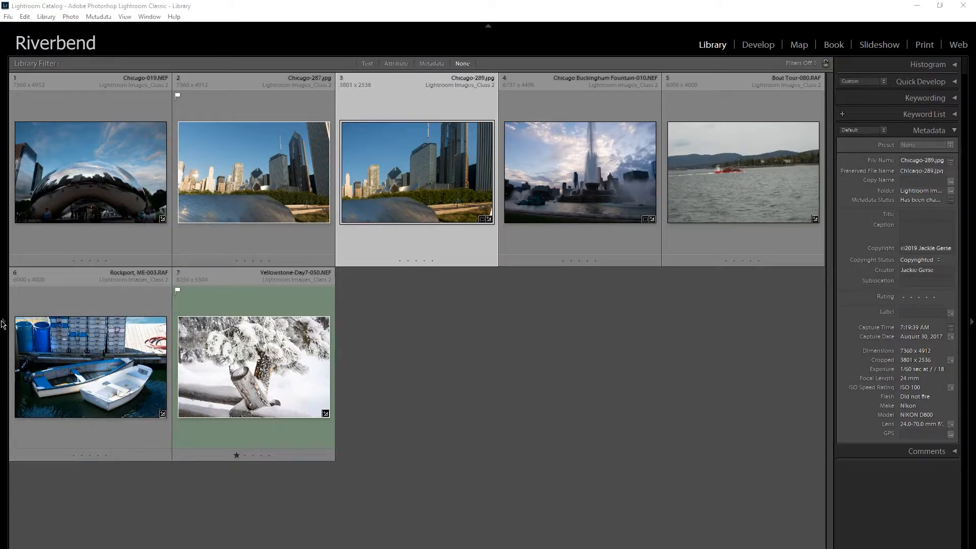
{"action": "left_click", "coordinate": [2, 323]}
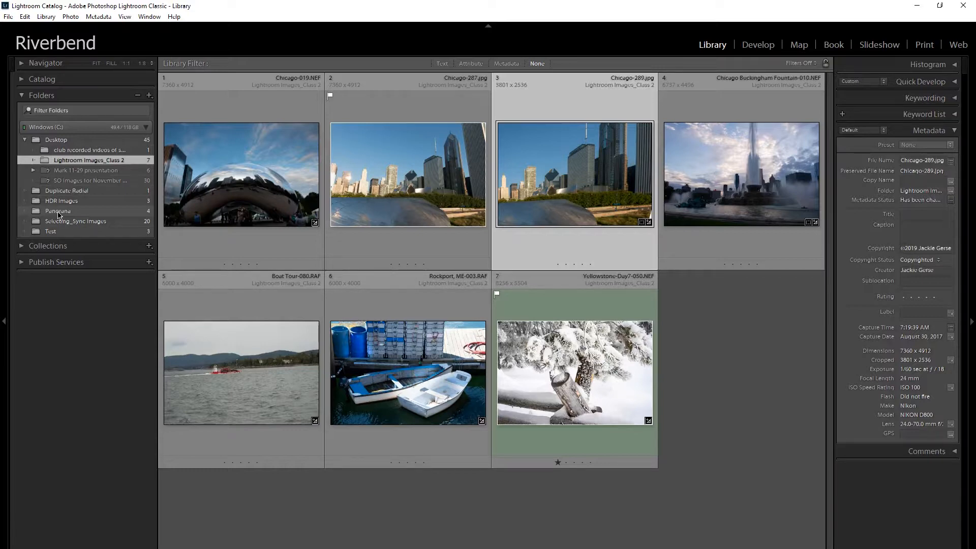
{"action": "left_click", "coordinate": [59, 214]}
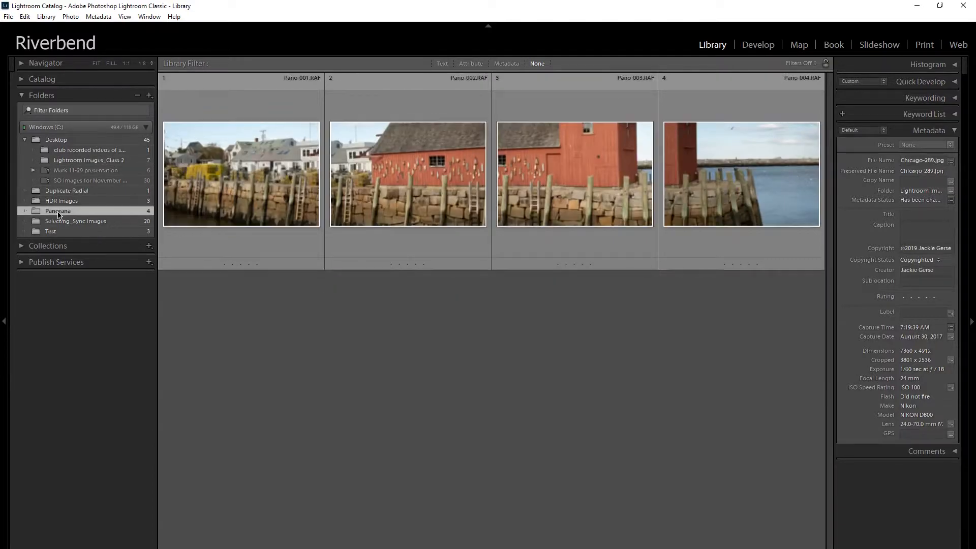
{"action": "right_click", "coordinate": [58, 214]}
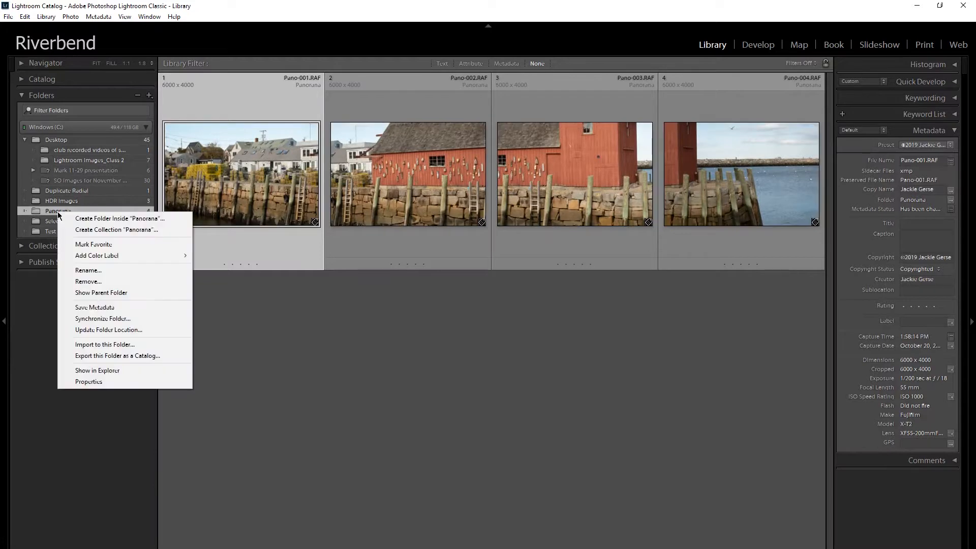
{"action": "left_click", "coordinate": [94, 293]}
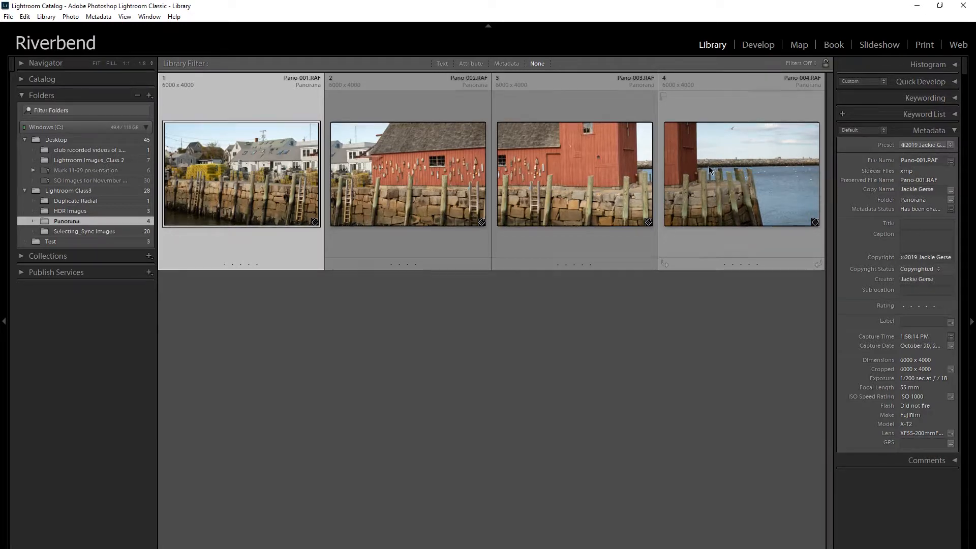
Select all four photos in the Panorama folder and start a Panorama photo merge
{"action": "key", "text": "ctrl+a"}
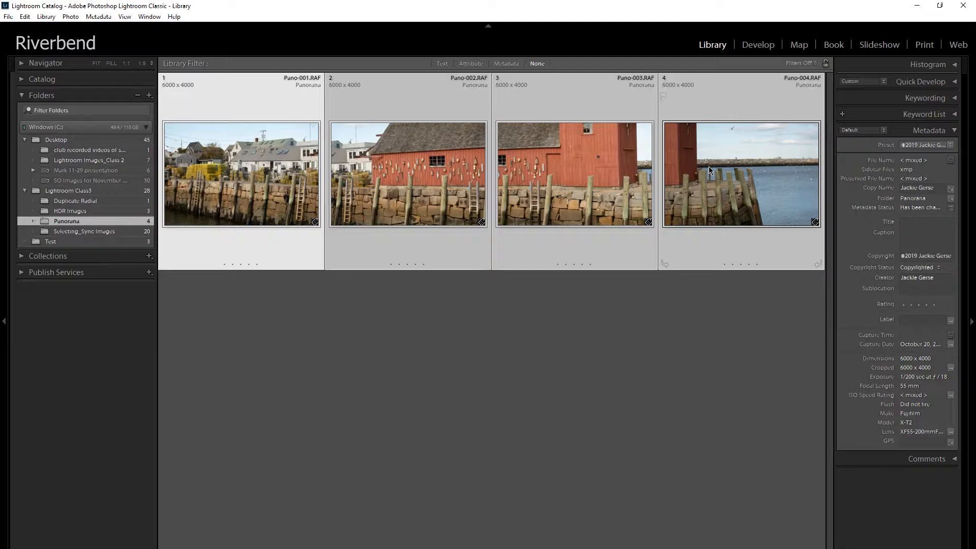
{"action": "right_click", "coordinate": [578, 179]}
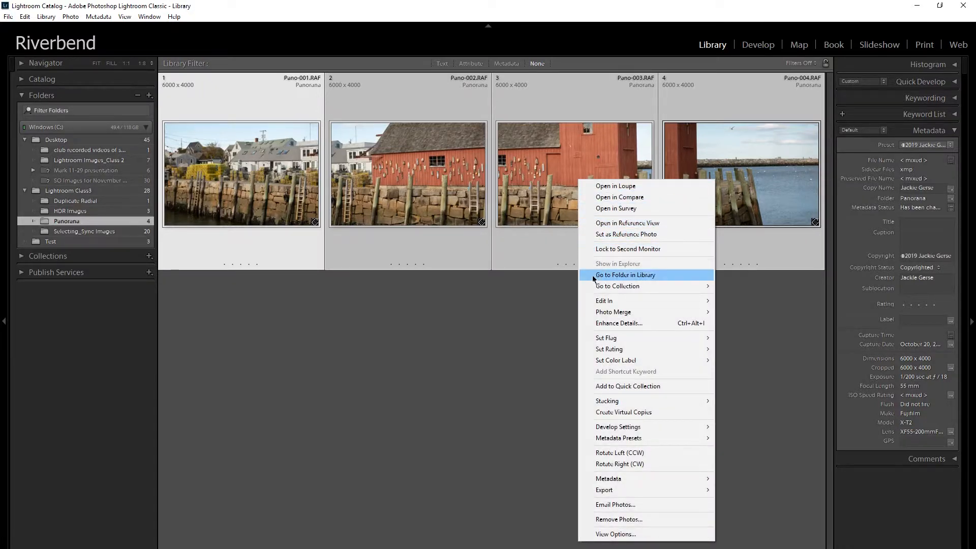
{"action": "mouse_move", "coordinate": [591, 312]}
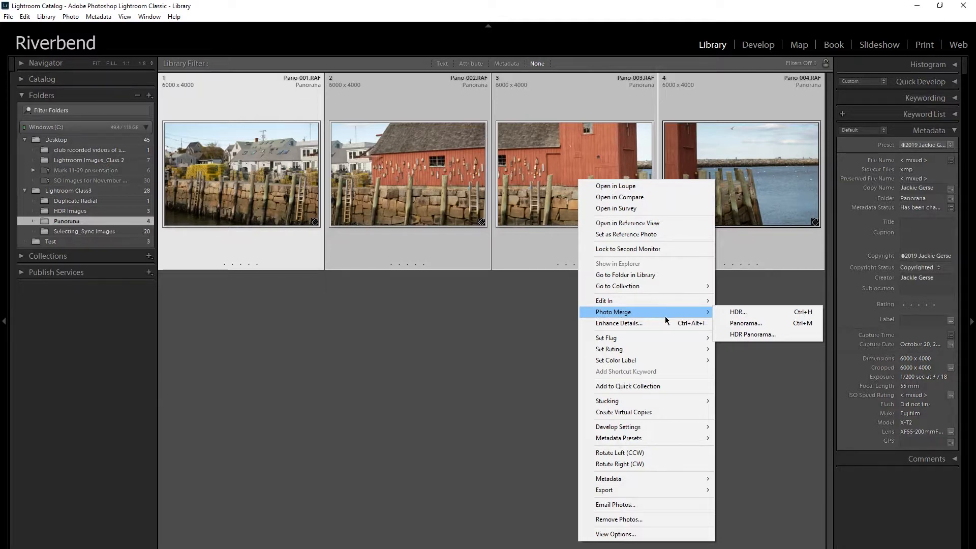
{"action": "left_click", "coordinate": [723, 323]}
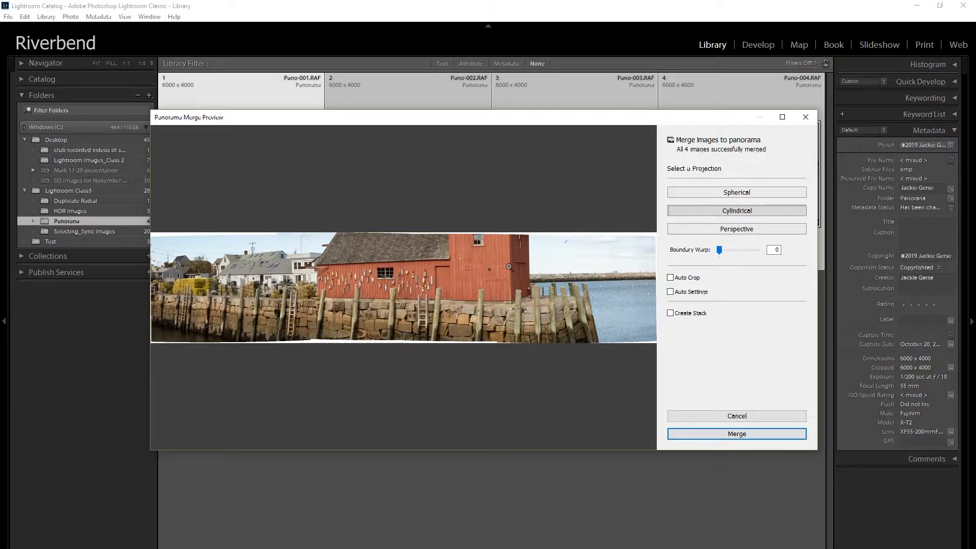
Preview the panorama with the Spherical, Cylindrical and Perspective projections
{"action": "left_click", "coordinate": [718, 192]}
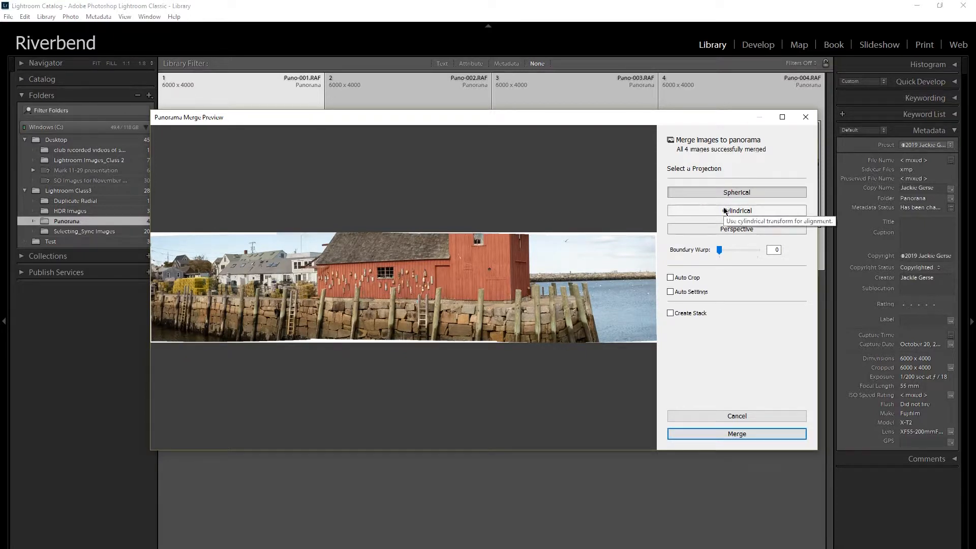
{"action": "left_click", "coordinate": [725, 211]}
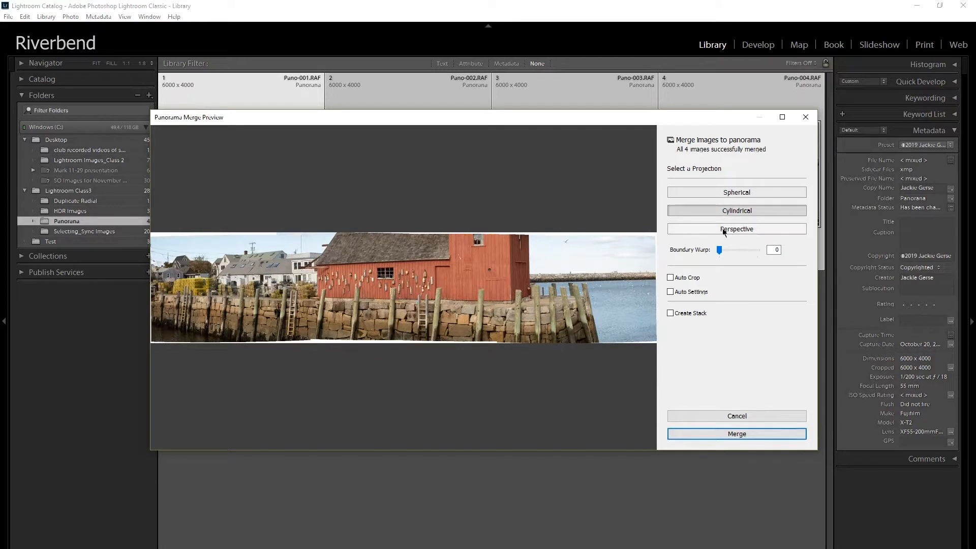
{"action": "left_click", "coordinate": [725, 230]}
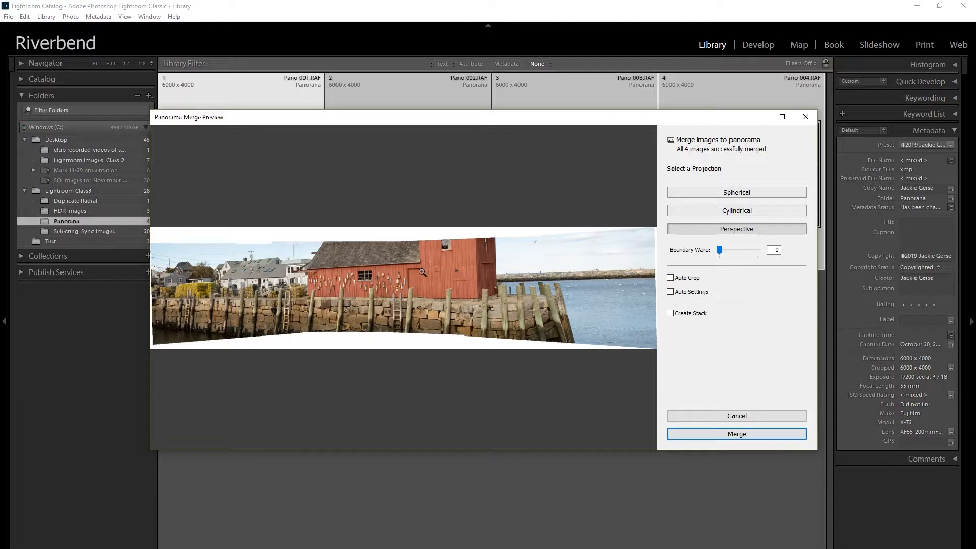
Merge the panorama using the Cylindrical projection with Boundary Warp set to 100
{"action": "left_click", "coordinate": [719, 215]}
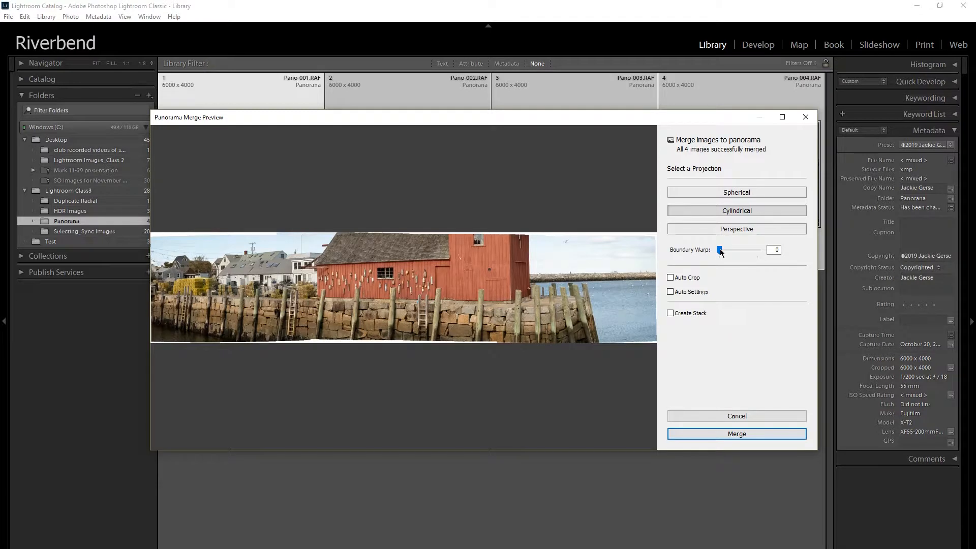
{"action": "left_click_drag", "start_coordinate": [720, 252], "coordinate": [761, 251]}
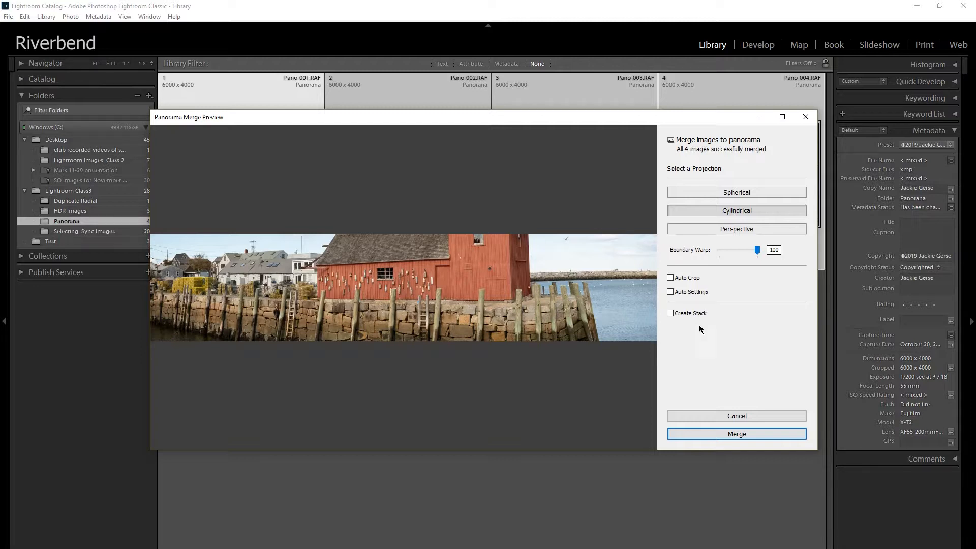
{"action": "left_click", "coordinate": [743, 434]}
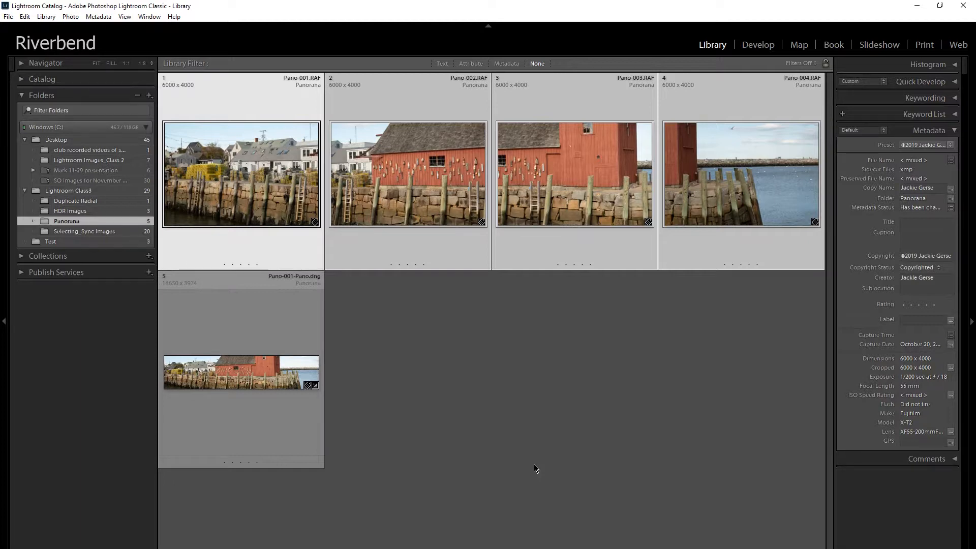
Shrink the grid thumbnails so all five photos fit in one row, and open the merged panorama in Loupe view
{"action": "key", "text": "equal"}
{"action": "key", "text": "equal"}
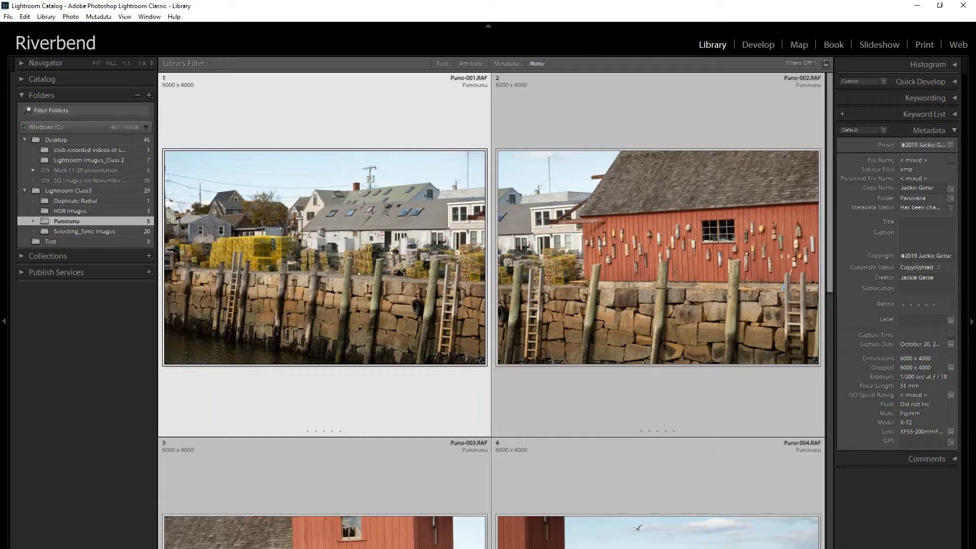
{"action": "key", "text": "minus"}
{"action": "key", "text": "minus"}
{"action": "key", "text": "minus"}
{"action": "key", "text": "minus"}
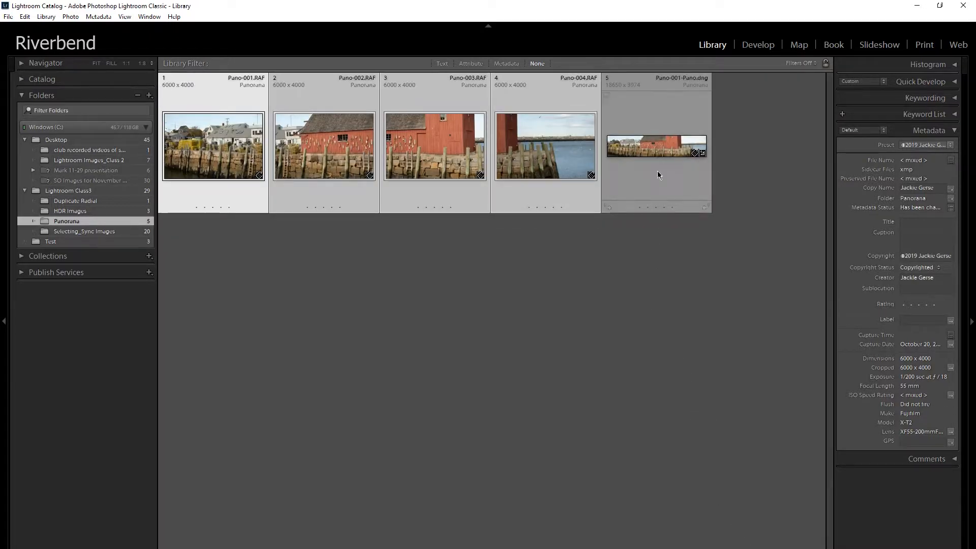
{"action": "left_click", "coordinate": [658, 145]}
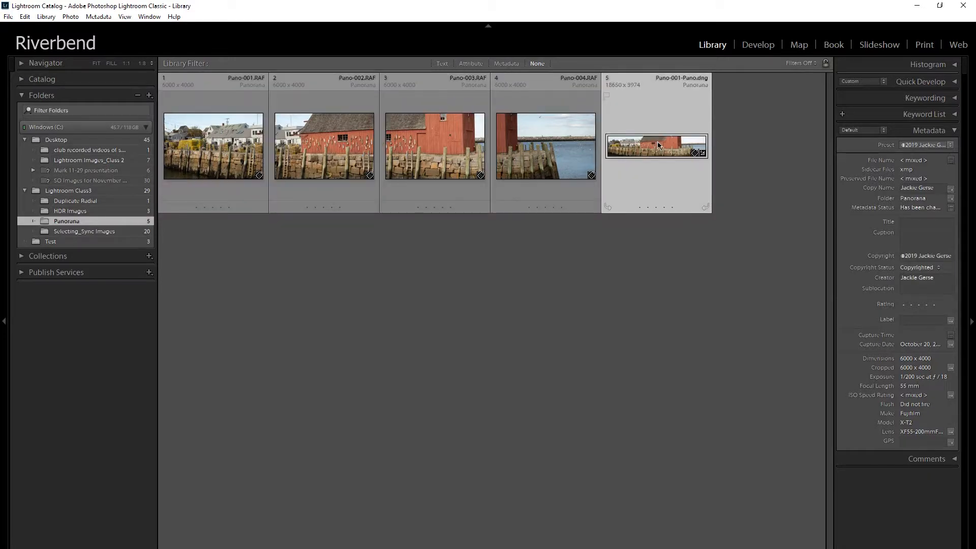
{"action": "double_click", "coordinate": [659, 144]}
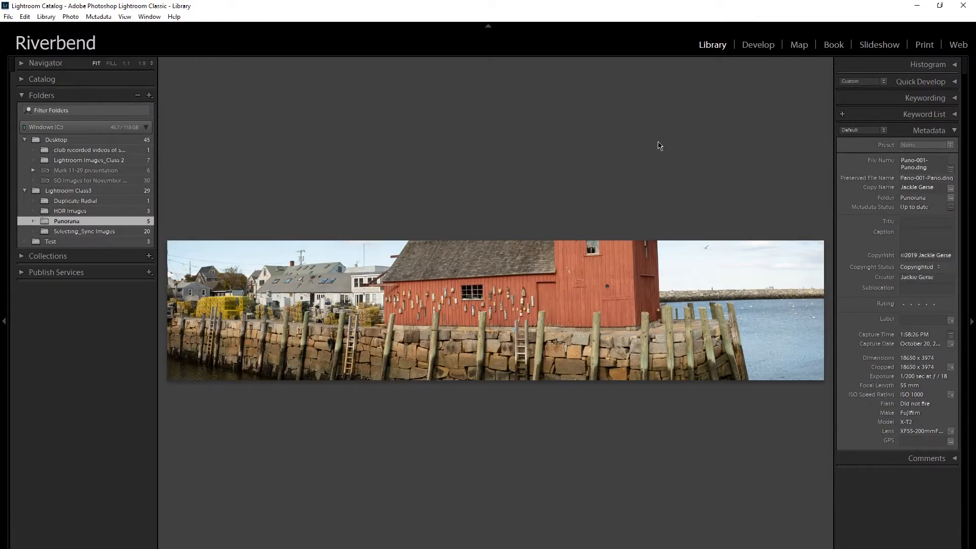
View the merged panorama in the Develop module, and return to the Library grid
{"action": "left_click", "coordinate": [757, 45]}
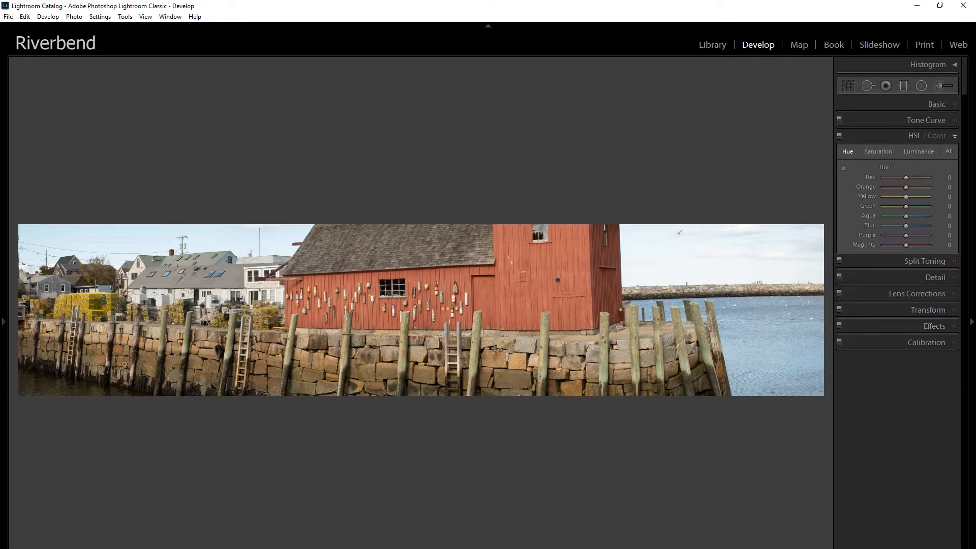
{"action": "mouse_move", "coordinate": [3, 321]}
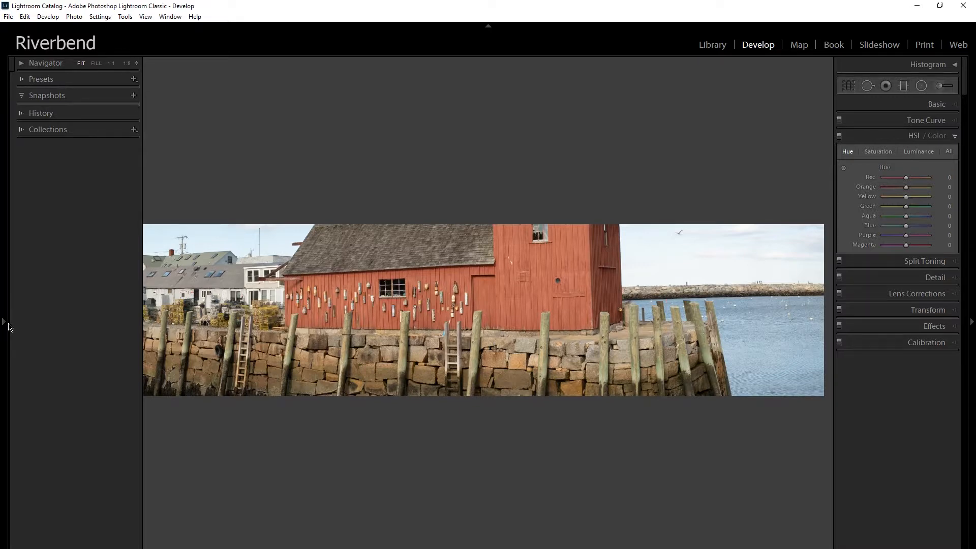
{"action": "key", "text": "g"}
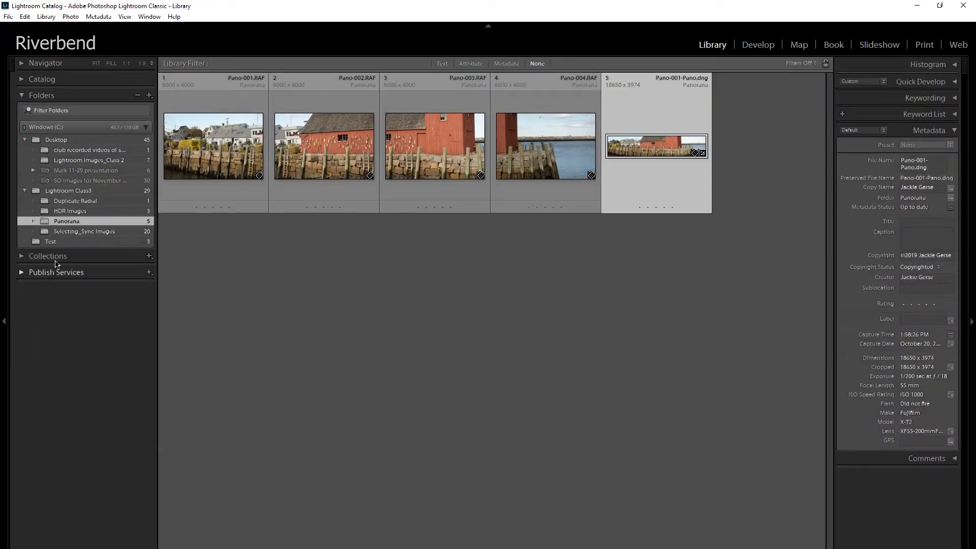
Start an HDR photo merge of all three water tower exposures in the HDR Images folder
{"action": "left_click", "coordinate": [72, 214]}
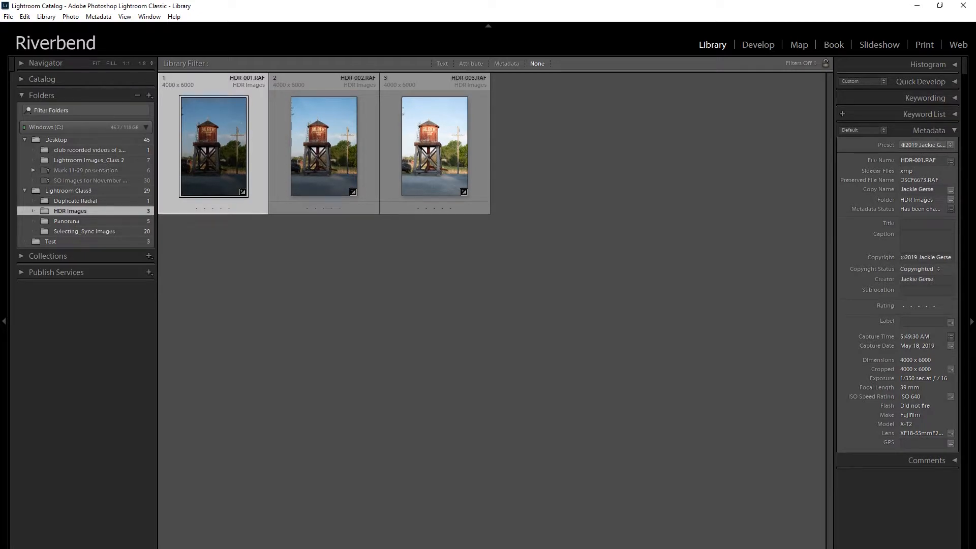
{"action": "key", "text": "equal"}
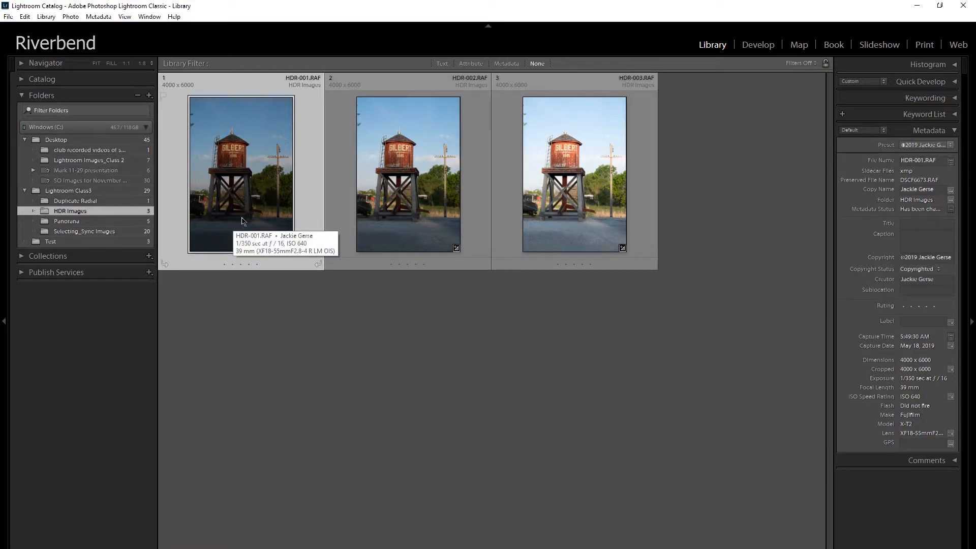
{"action": "left_click", "coordinate": [612, 200], "text": "shift"}
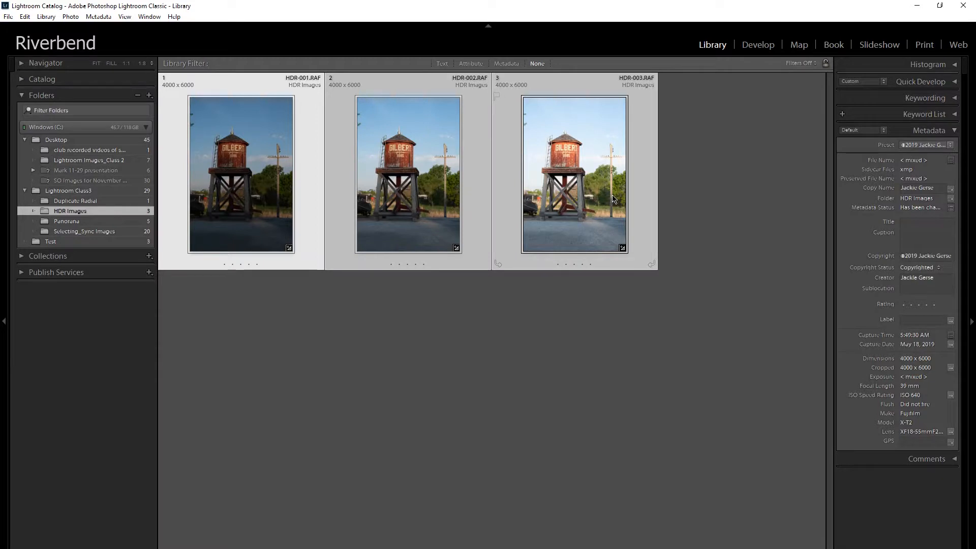
{"action": "right_click", "coordinate": [613, 196]}
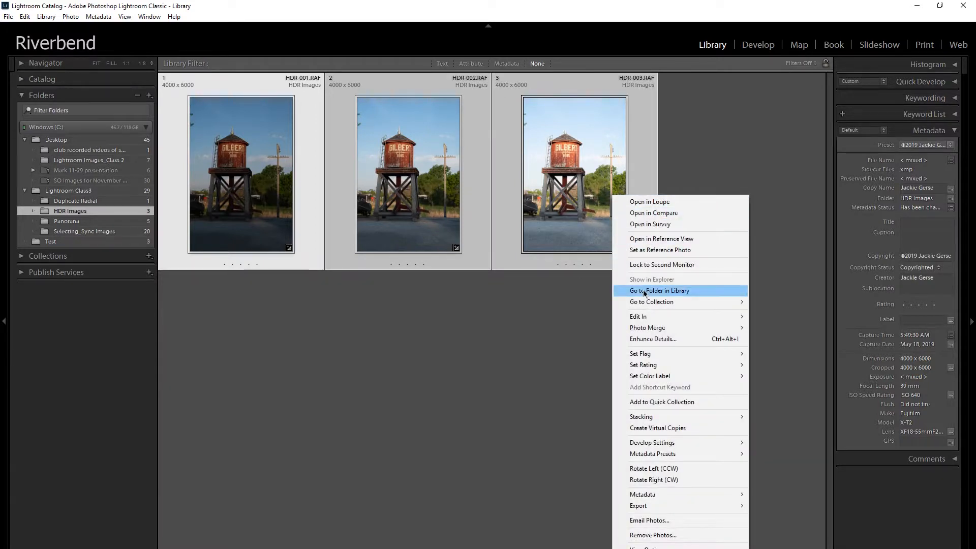
{"action": "mouse_move", "coordinate": [642, 329]}
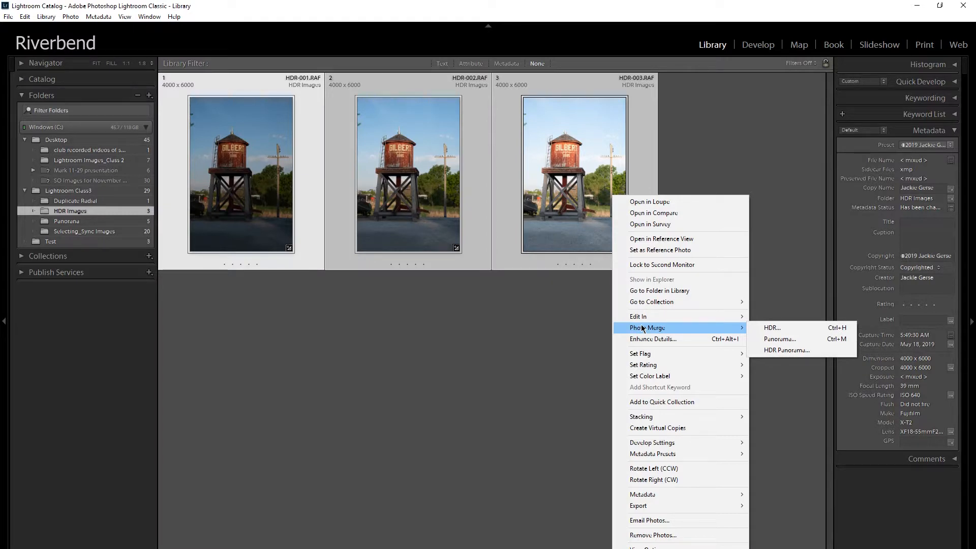
{"action": "left_click", "coordinate": [766, 329]}
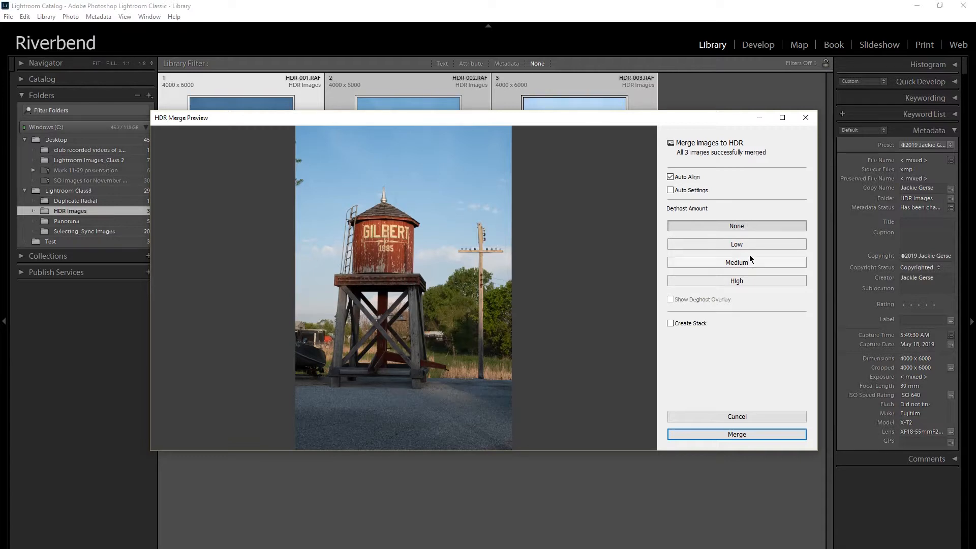
Set the Deghost Amount to High, show the deghost overlay, and merge the three exposures to HDR
{"action": "left_click", "coordinate": [755, 282]}
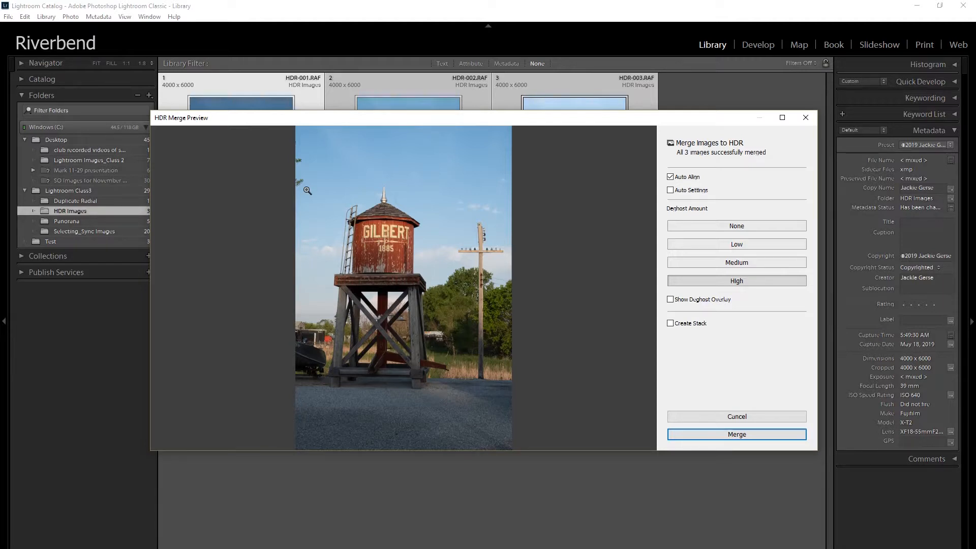
{"action": "left_click", "coordinate": [670, 300]}
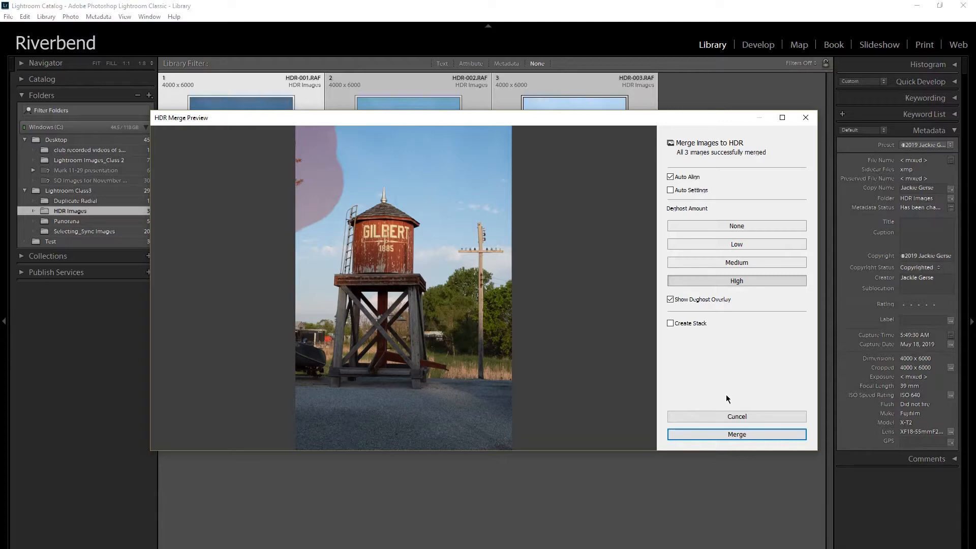
{"action": "left_click", "coordinate": [743, 434]}
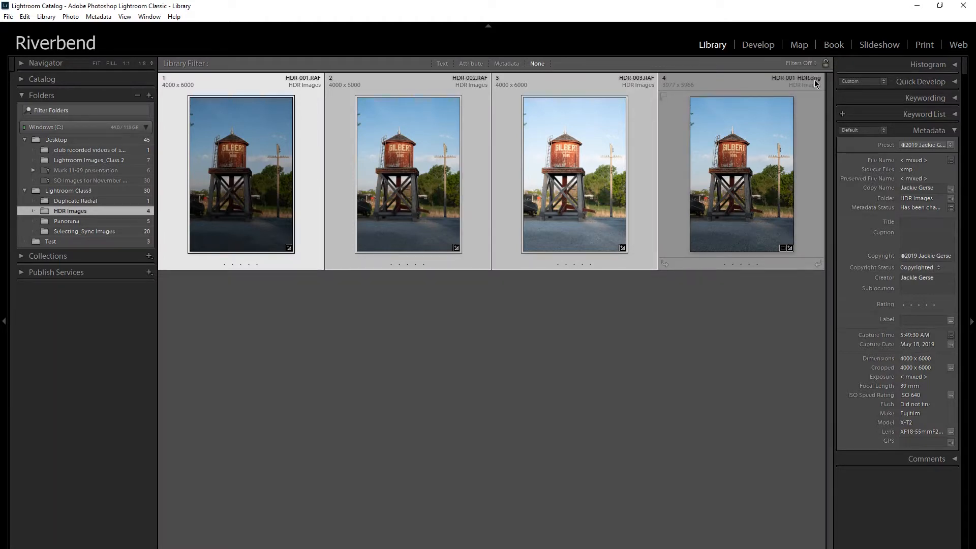
Open the merged HDR water tower photo in the Develop module and set Shadows to +38
{"action": "mouse_move", "coordinate": [731, 151]}
{"action": "left_click", "coordinate": [739, 172]}
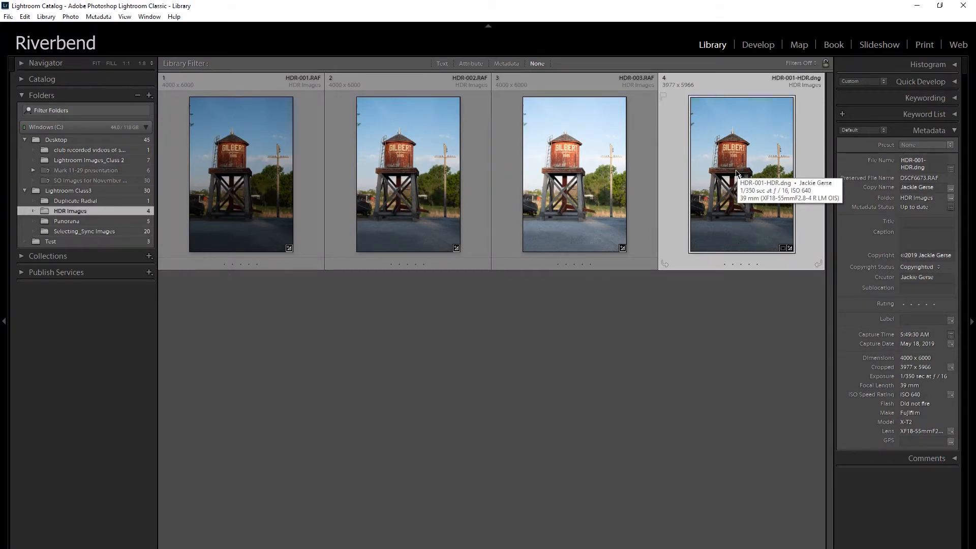
{"action": "key", "text": "d"}
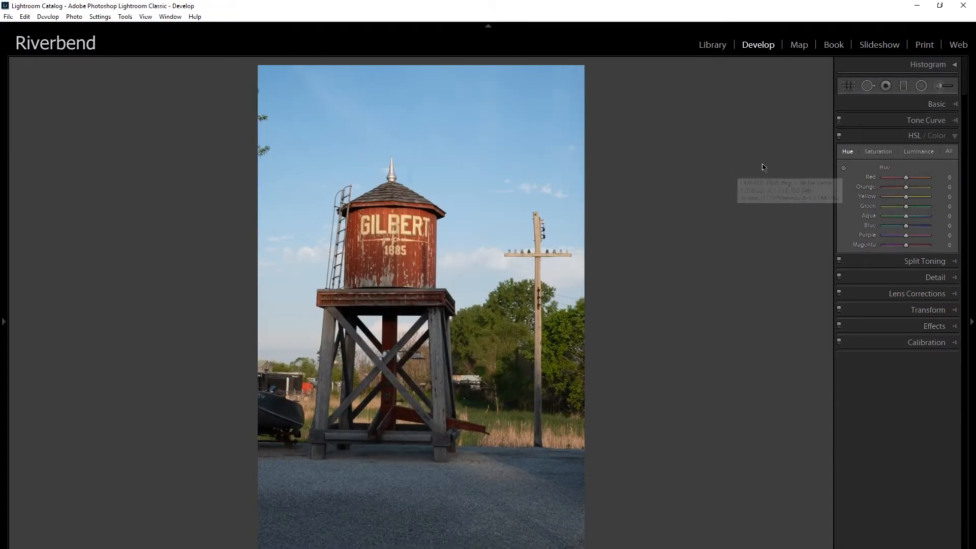
{"action": "left_click", "coordinate": [929, 105]}
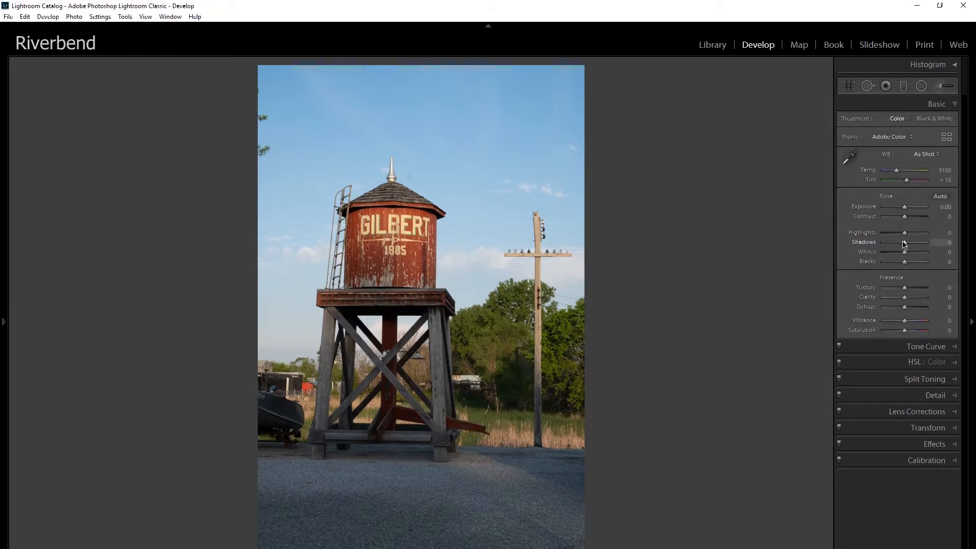
{"action": "left_click_drag", "start_coordinate": [904, 244], "coordinate": [912, 245]}
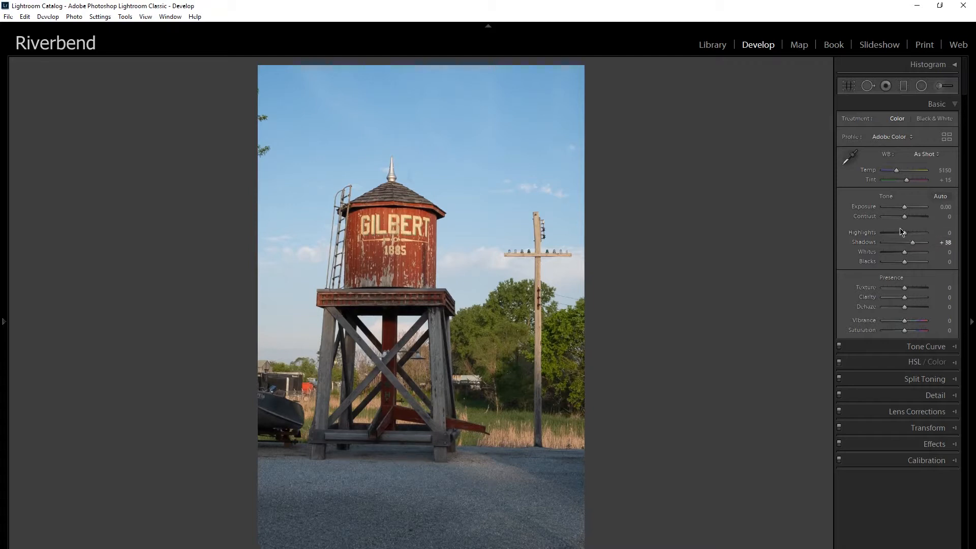
Set Highlights to -38 on the merged HDR water tower photo and return to the Library grid
{"action": "left_click_drag", "start_coordinate": [904, 233], "coordinate": [896, 236]}
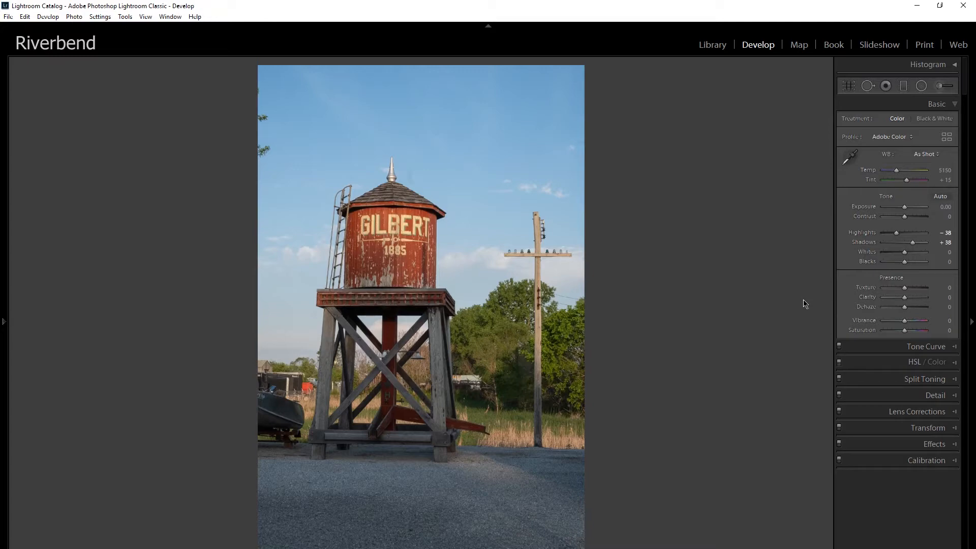
{"action": "key", "text": "g"}
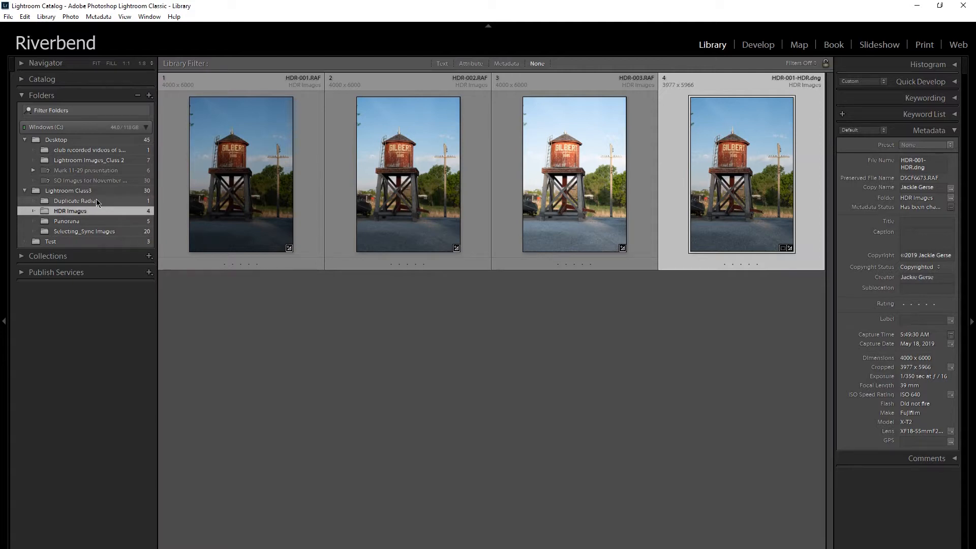
Show the photos in the Selecting_Sync Images folder and hide the side panels to enlarge the grid
{"action": "left_click", "coordinate": [85, 233]}
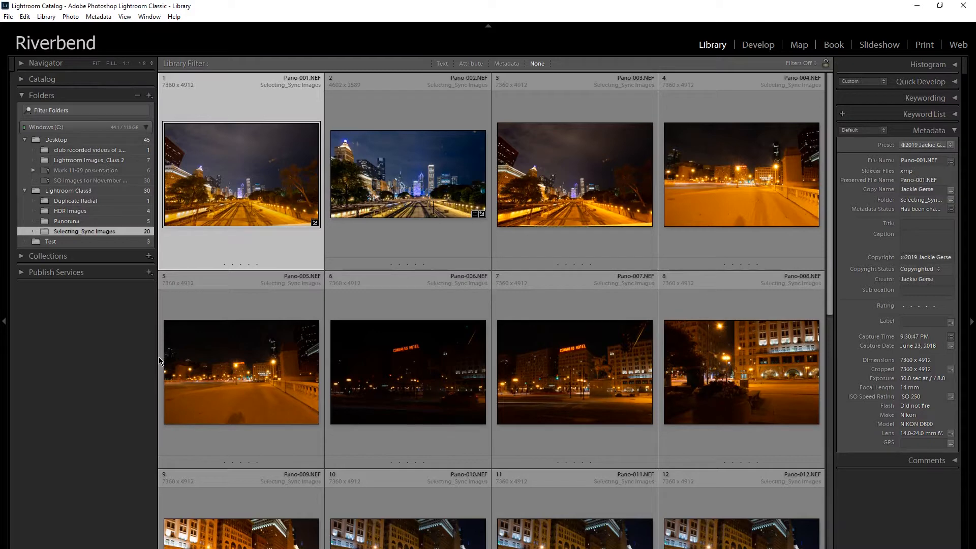
{"action": "key", "text": "Tab"}
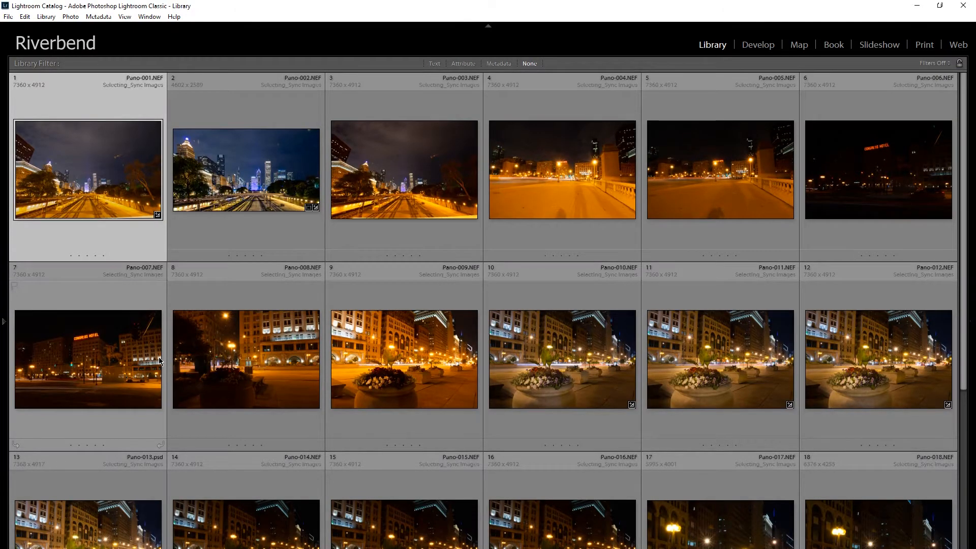
{"action": "key", "text": "Tab"}
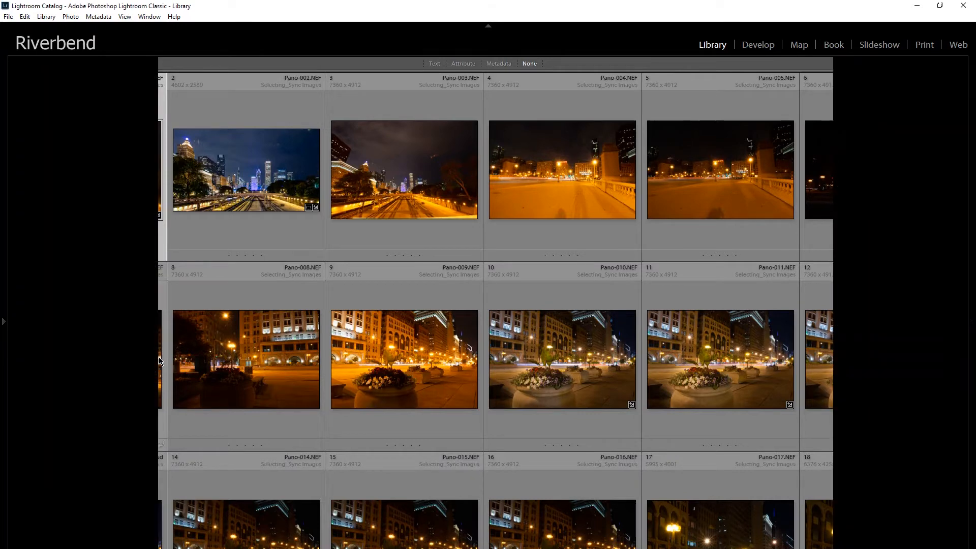
{"action": "key", "text": "Tab"}
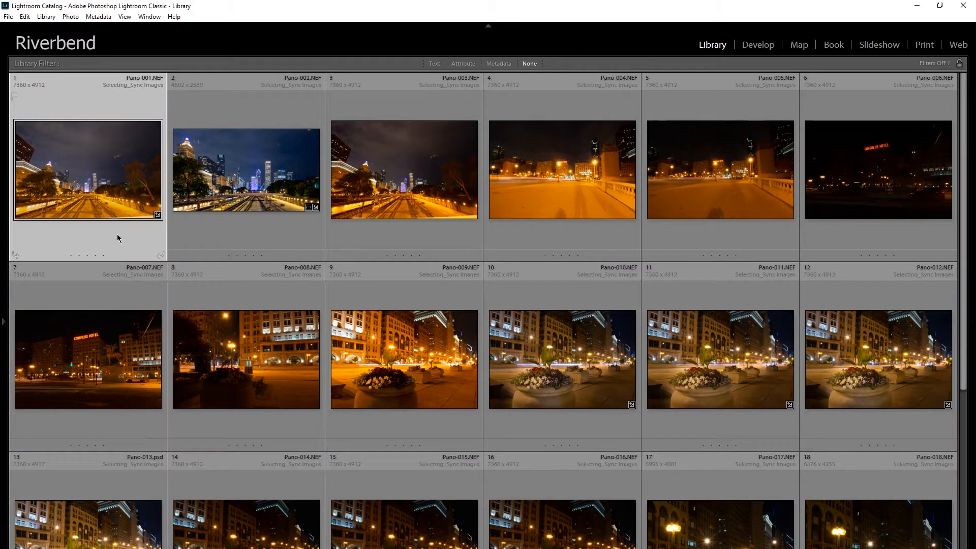
Select Pano-001 through Pano-005 plus Pano-008, Pano-009 and Pano-011, with Pano-002 as the active photo
{"action": "left_click", "coordinate": [860, 202], "text": "shift"}
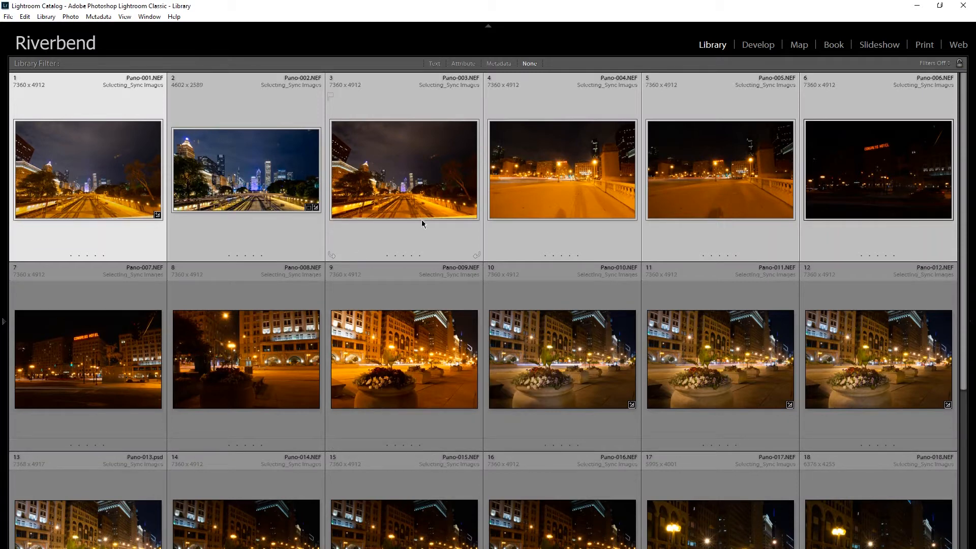
{"action": "left_click", "coordinate": [392, 392]}
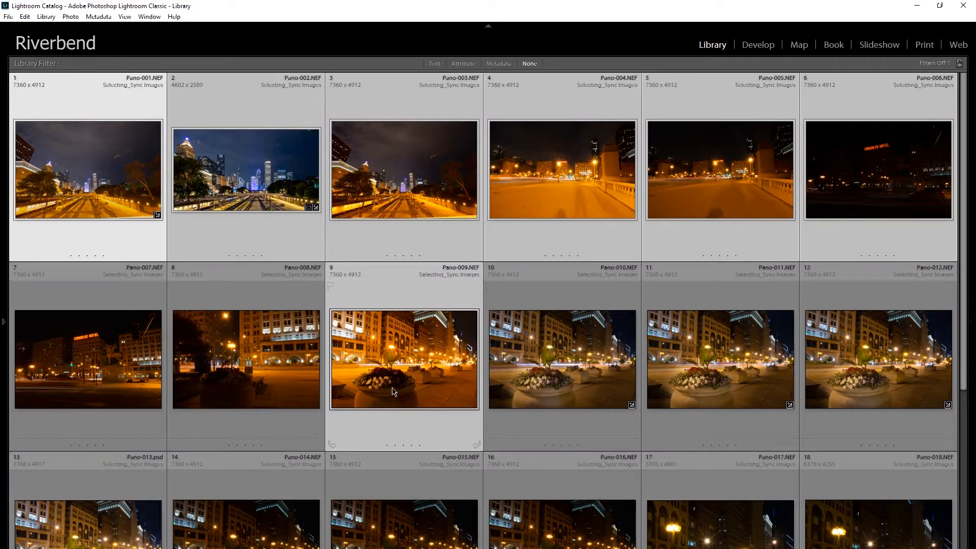
{"action": "left_click", "coordinate": [246, 403], "text": "ctrl"}
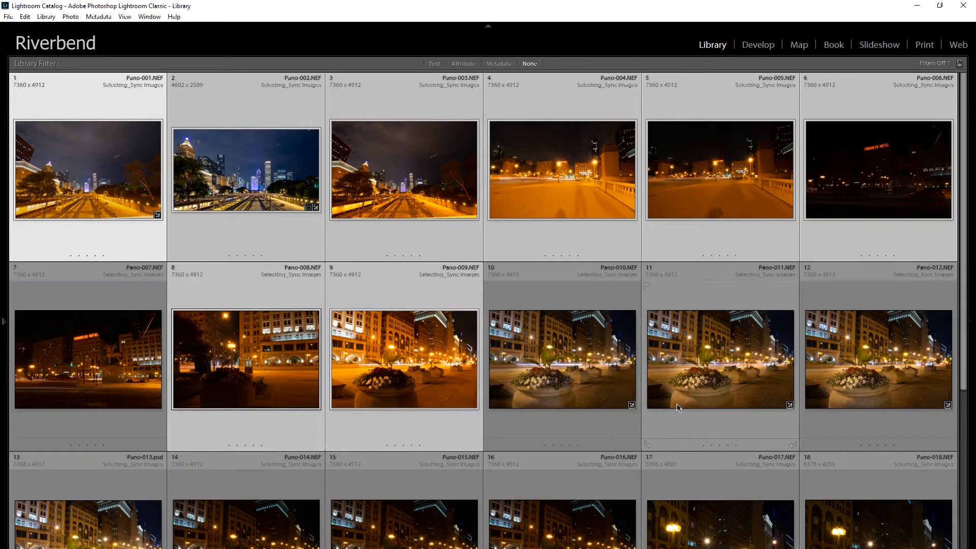
{"action": "left_click", "coordinate": [700, 359], "text": "ctrl"}
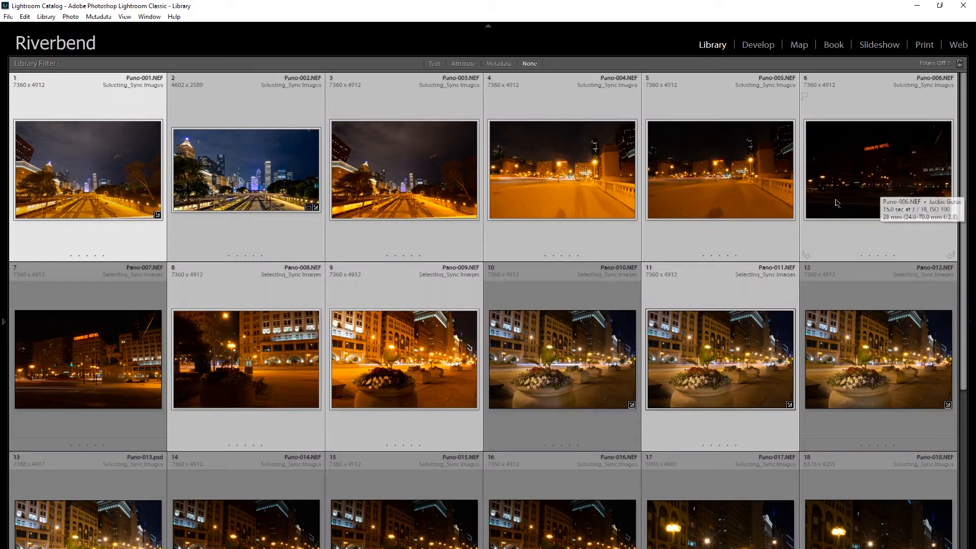
{"action": "left_click", "coordinate": [877, 202], "text": "ctrl"}
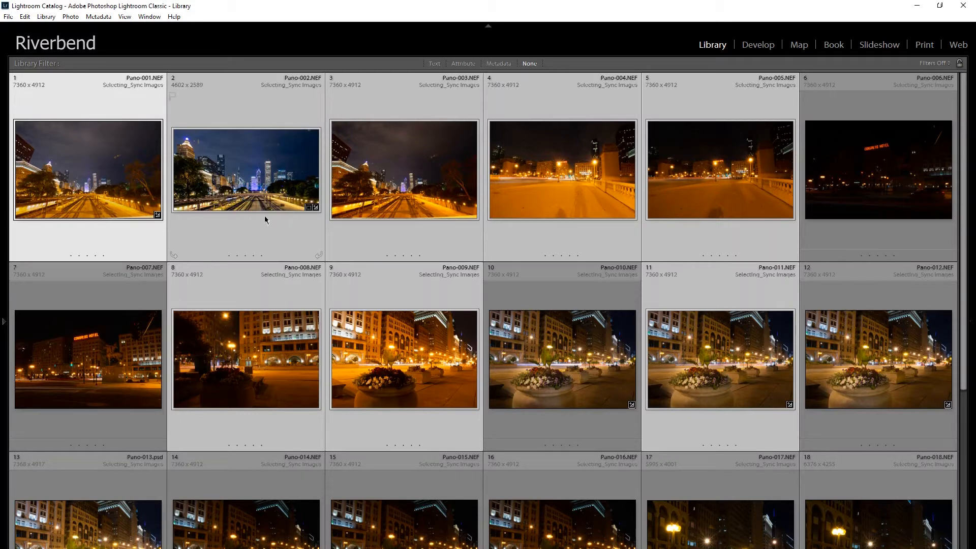
{"action": "mouse_move", "coordinate": [262, 189]}
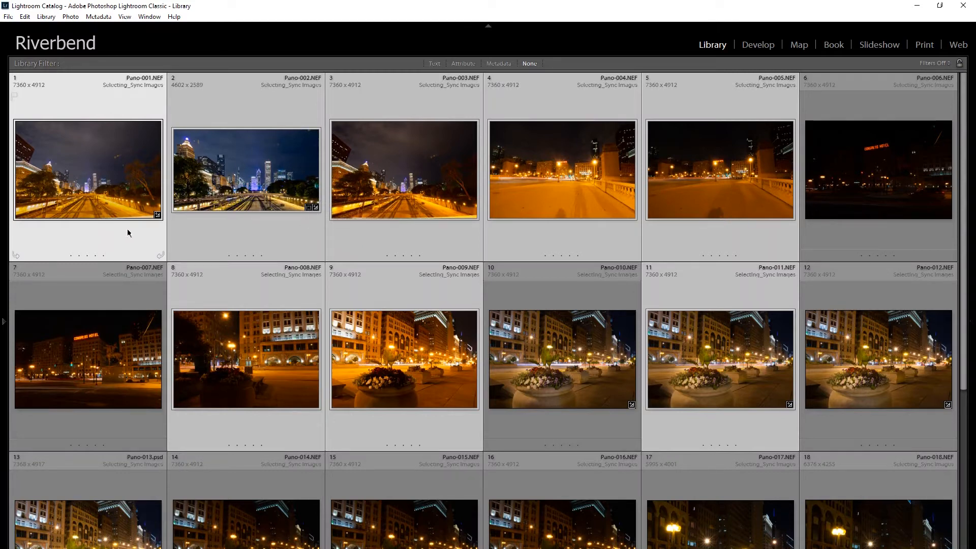
{"action": "left_click", "coordinate": [247, 204]}
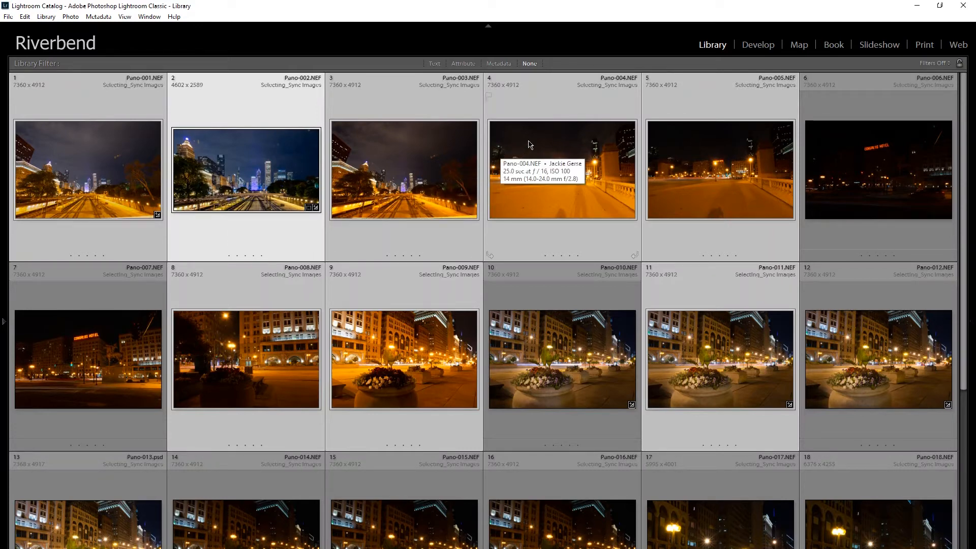
Synchronize Pano-002's develop settings to the selected photos, including everything except Crop, Transform, Effects, Lens Distortion and Lens Vignetting
{"action": "key", "text": "d"}
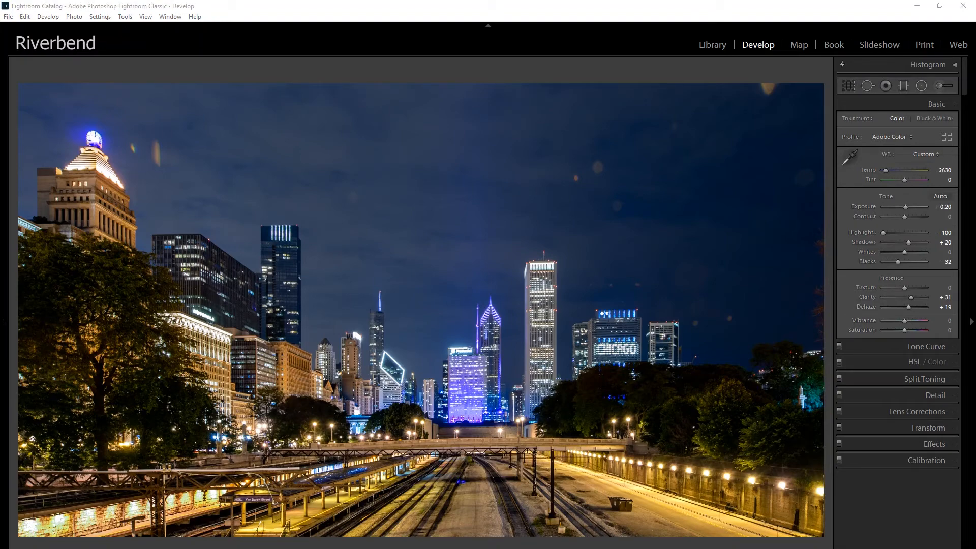
{"action": "left_click_drag", "start_coordinate": [1, 70], "coordinate": [330, 129]}
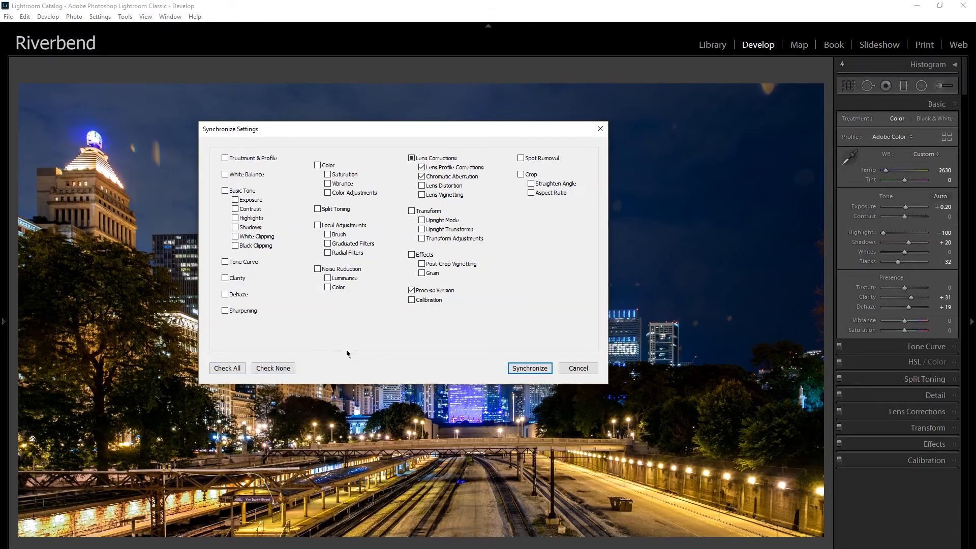
{"action": "left_click", "coordinate": [233, 369]}
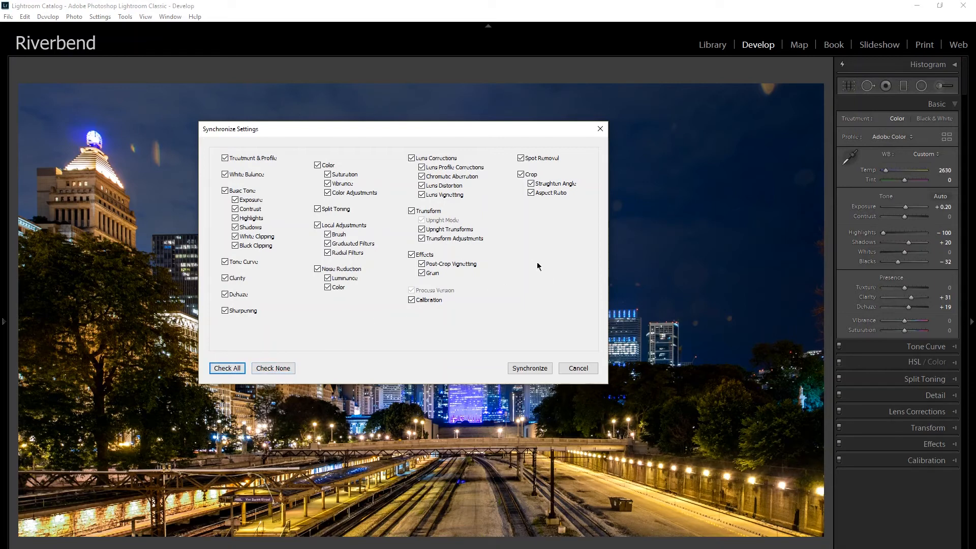
{"action": "left_click", "coordinate": [521, 174]}
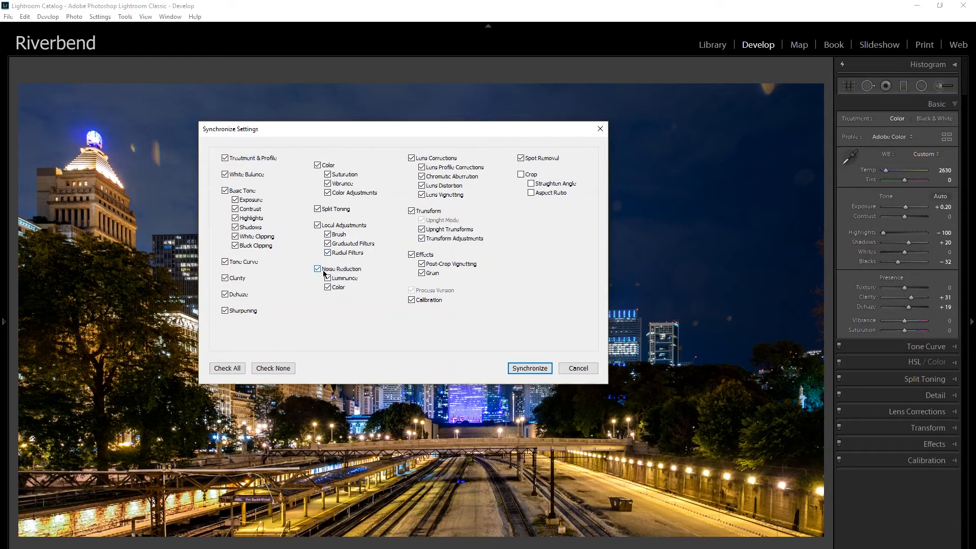
{"action": "left_click", "coordinate": [411, 211]}
{"action": "left_click", "coordinate": [411, 255]}
{"action": "left_click", "coordinate": [421, 185]}
{"action": "left_click", "coordinate": [423, 196]}
{"action": "left_click", "coordinate": [525, 369]}
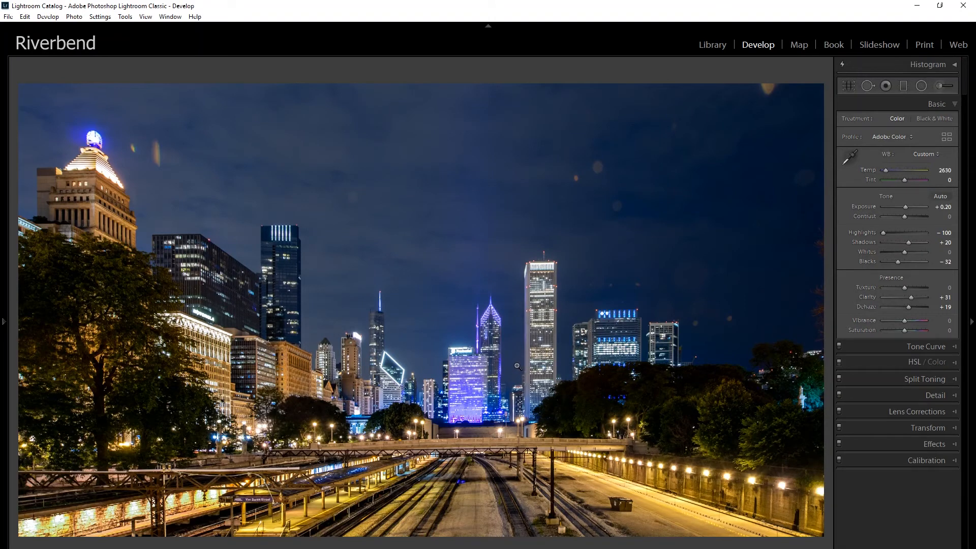
Select only Pano-001 in the Library grid, open it in the Develop module and set Exposure to -1.19
{"action": "key", "text": "g"}
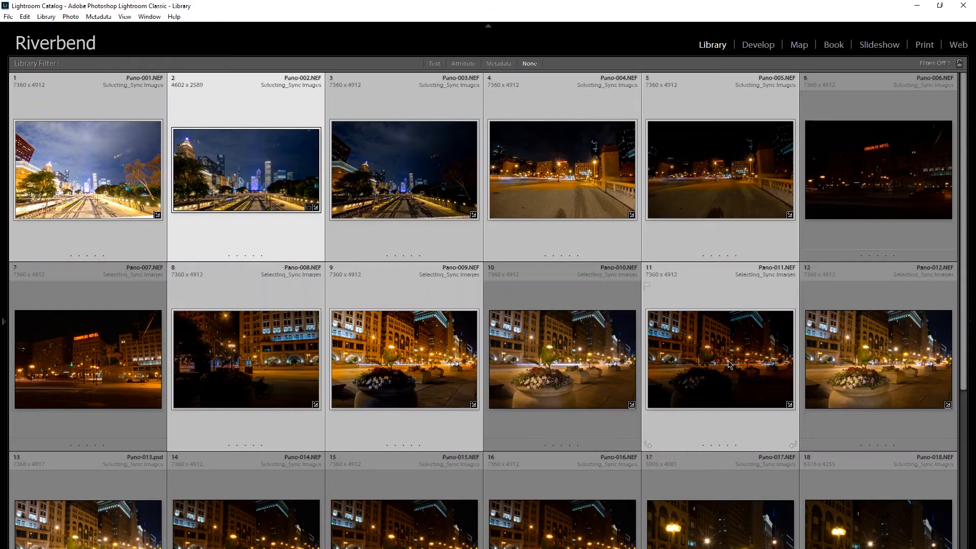
{"action": "left_click", "coordinate": [96, 172]}
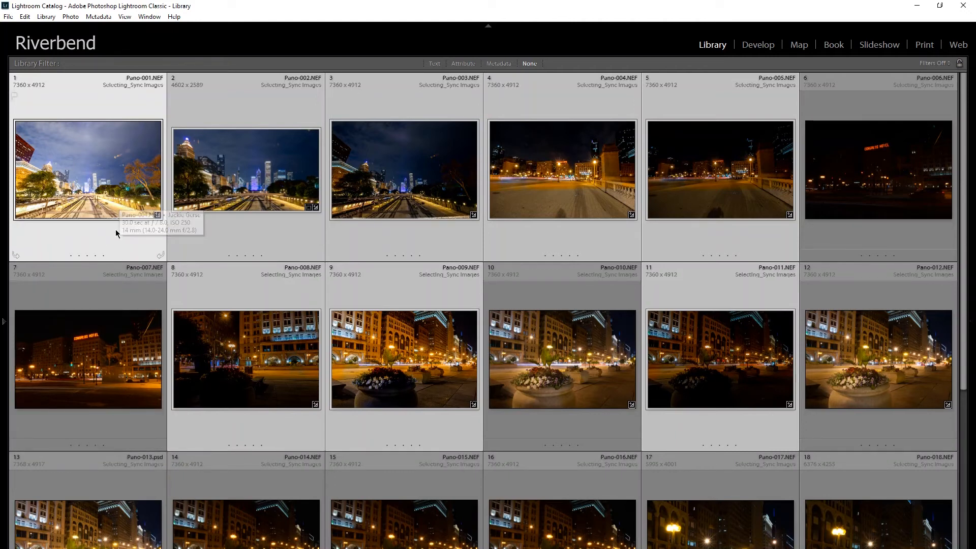
{"action": "left_click", "coordinate": [108, 256]}
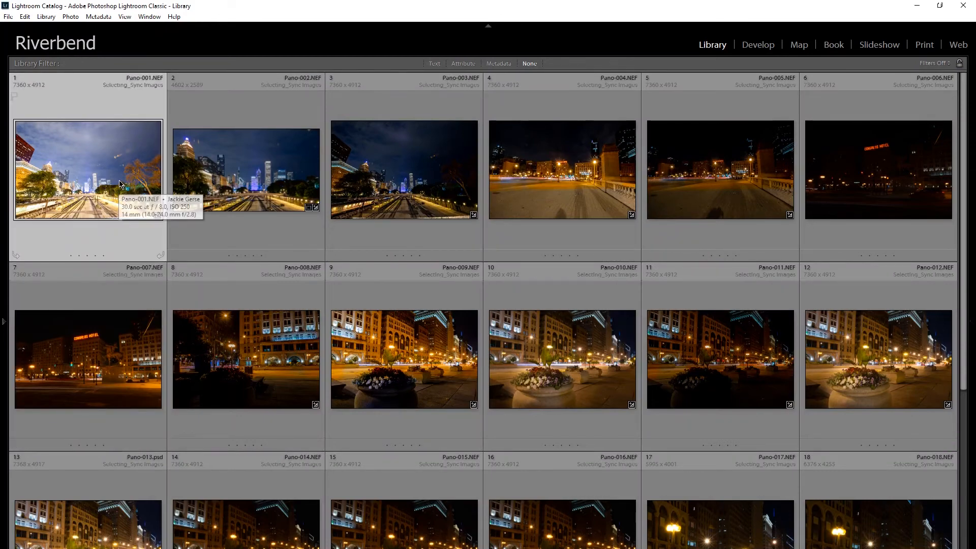
{"action": "key", "text": "d"}
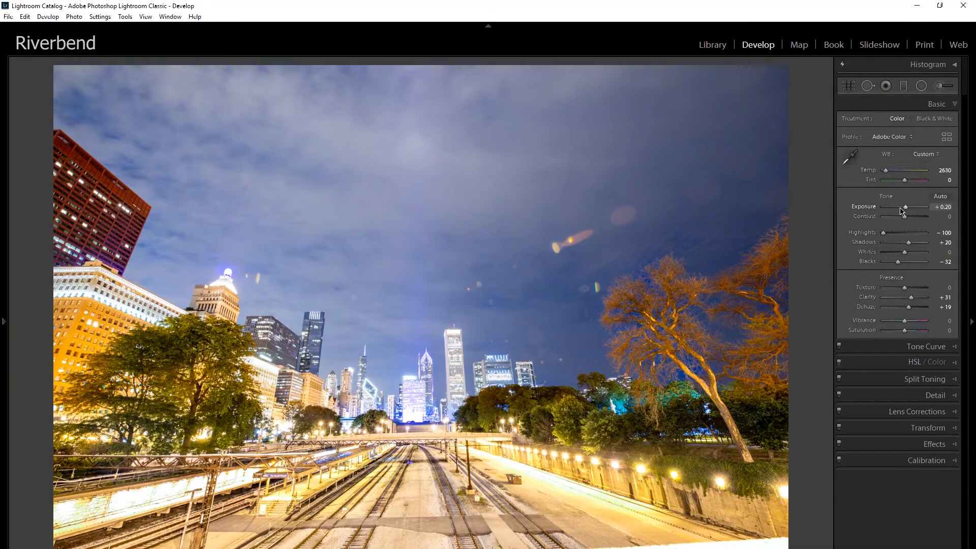
{"action": "left_click", "coordinate": [900, 208]}
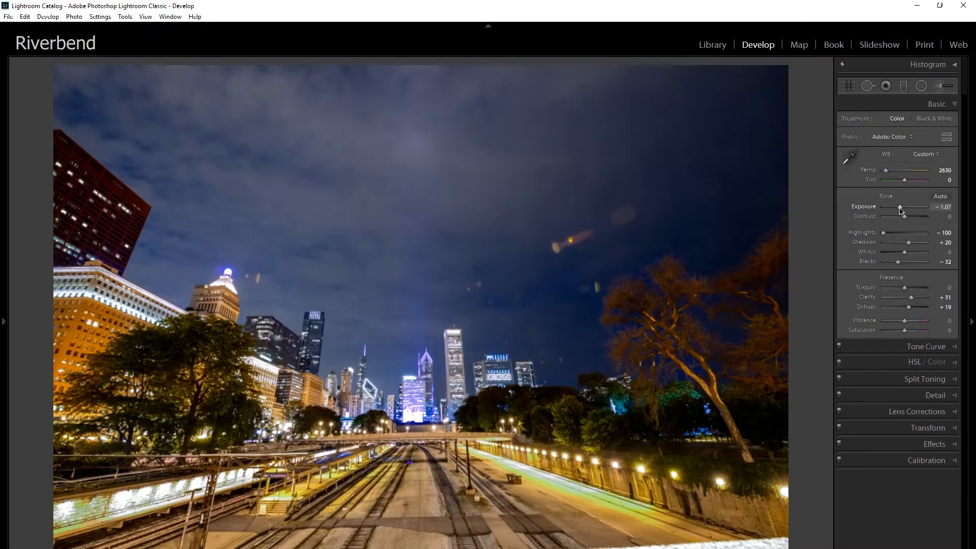
{"action": "left_click_drag", "start_coordinate": [900, 210], "coordinate": [900, 211]}
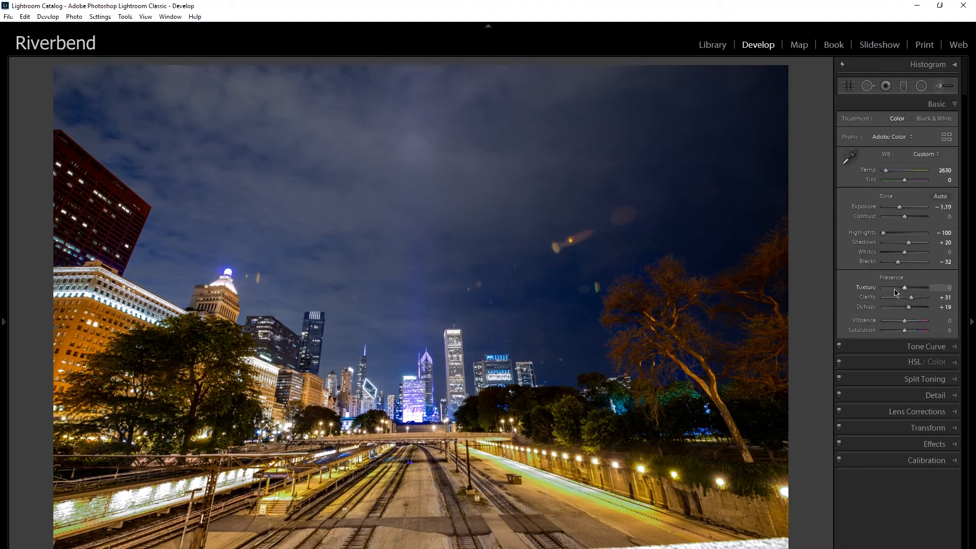
Apply the Auto Upright transform to Pano-001 and return to the Library grid
{"action": "left_click", "coordinate": [937, 429]}
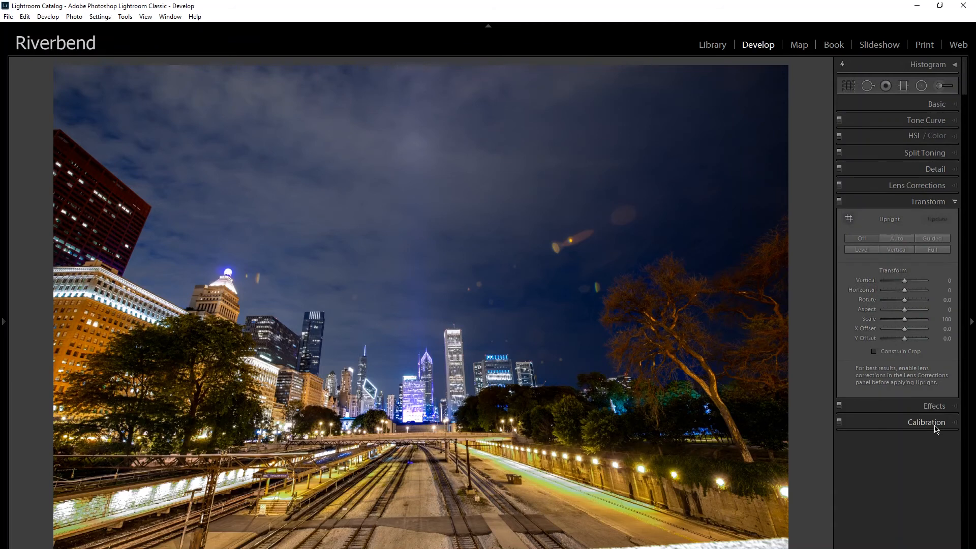
{"action": "left_click", "coordinate": [888, 240]}
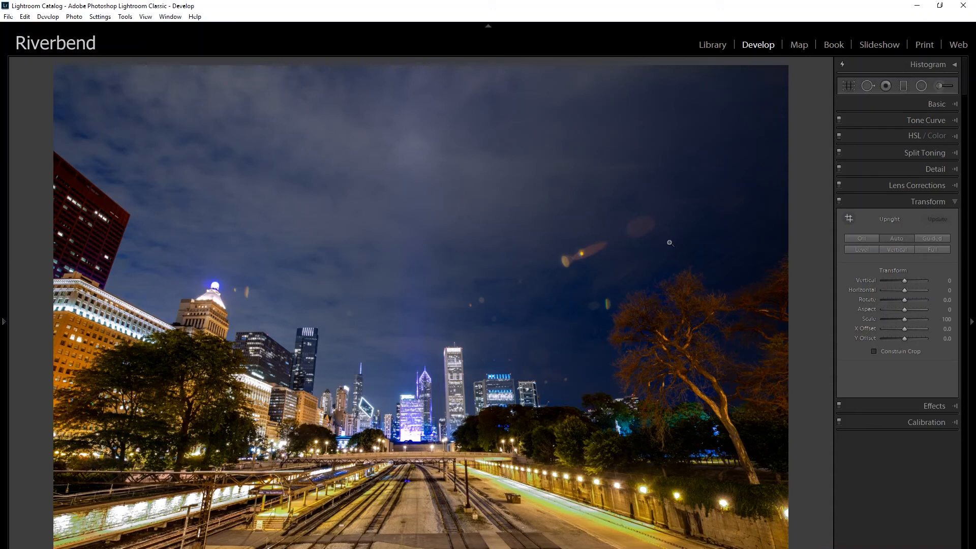
{"action": "key", "text": "g"}
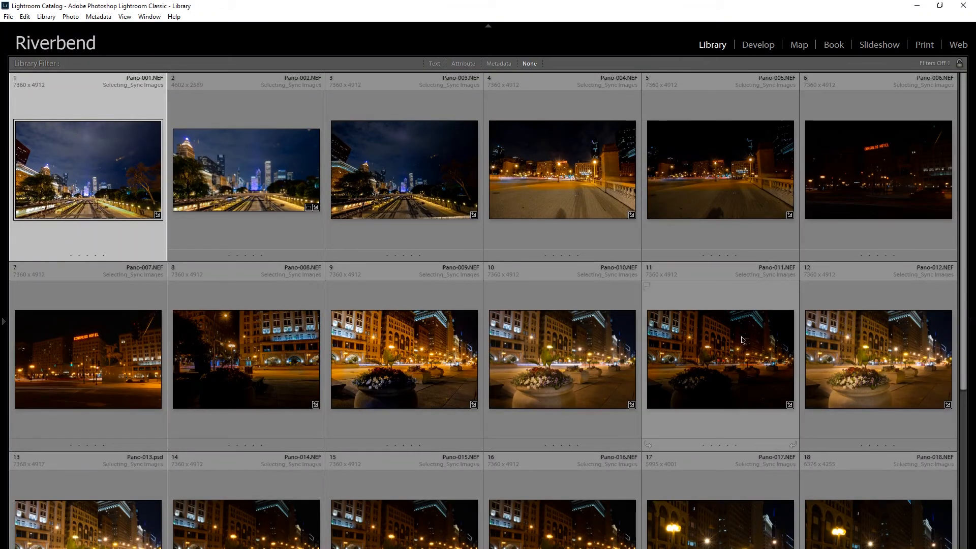
Open Pano-011 in the Develop module and reveal the hidden panels containing Presets, Snapshots and History
{"action": "left_click", "coordinate": [742, 377]}
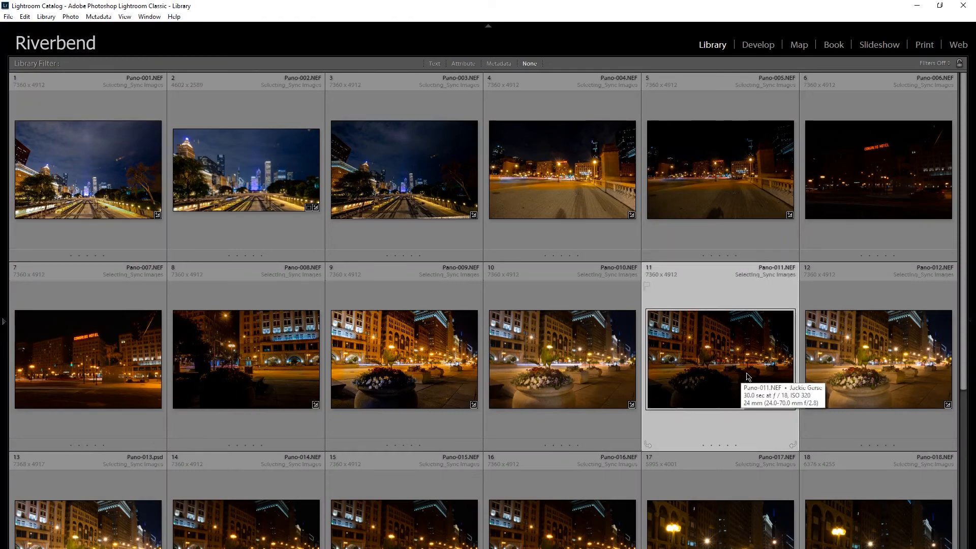
{"action": "key", "text": "d"}
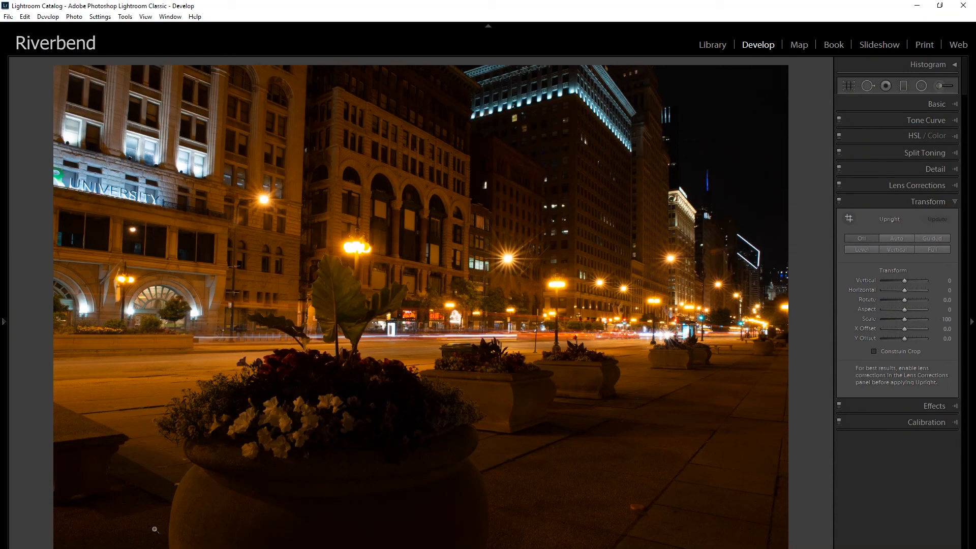
{"action": "mouse_move", "coordinate": [2, 446]}
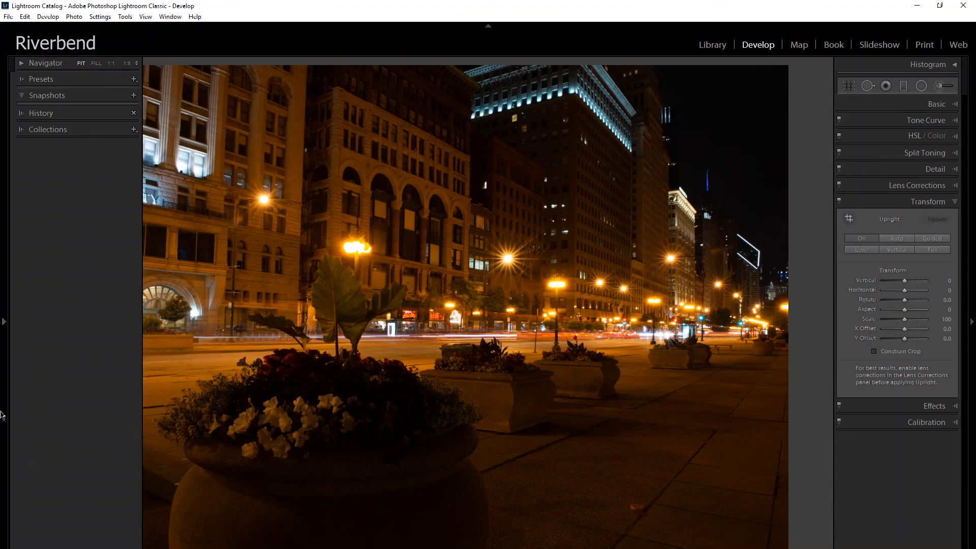